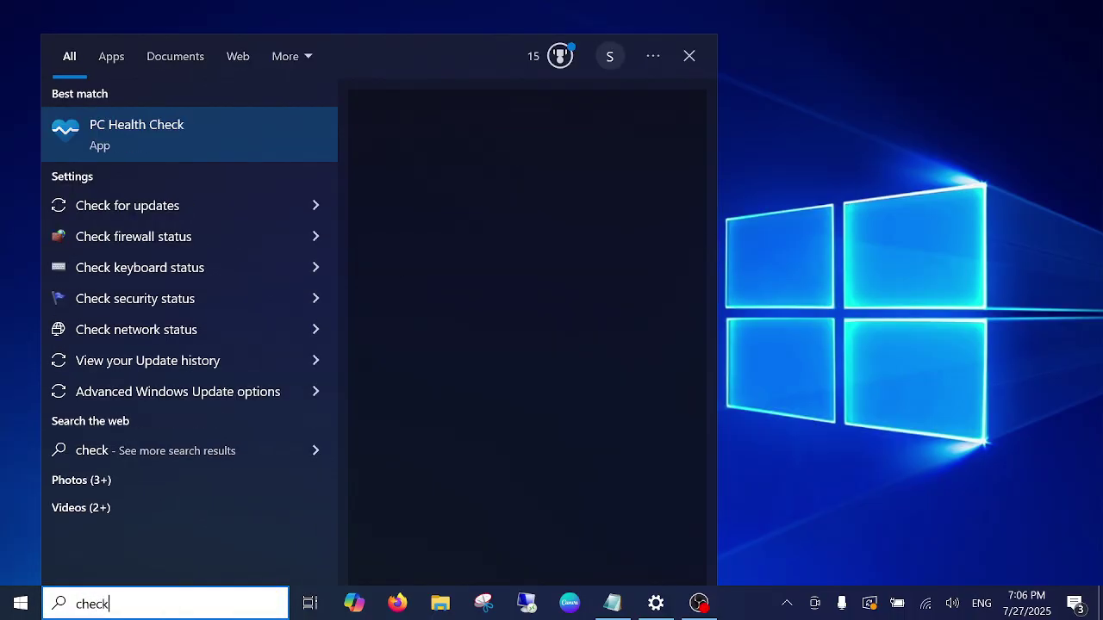
# - Search Windows for "check" and open the Check for updates settings
pyautogui.press('Escape')
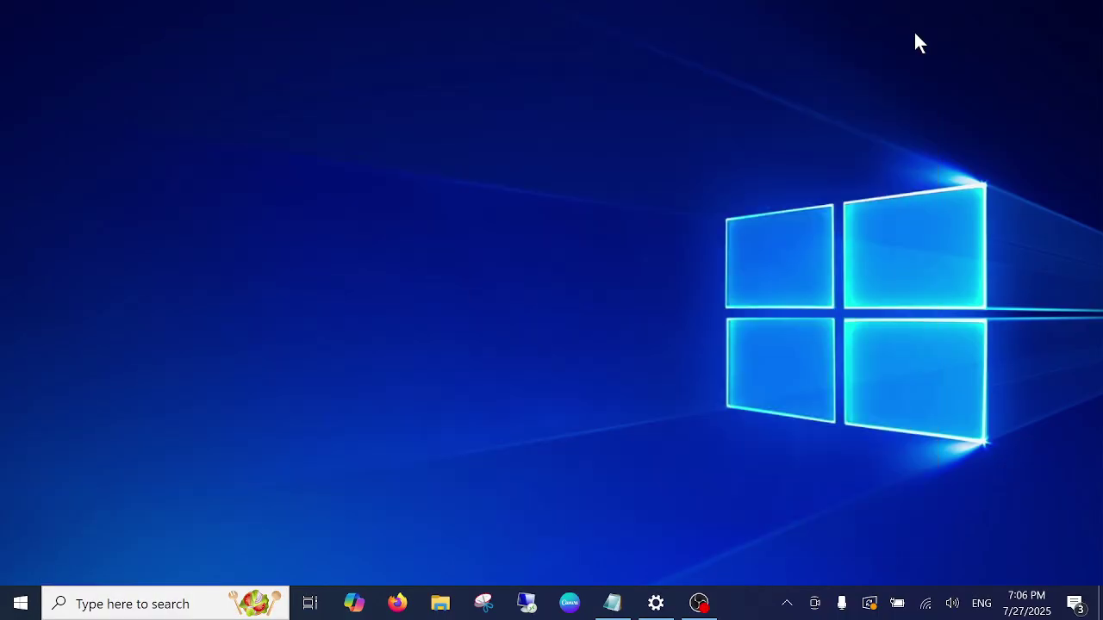
pyautogui.click(196, 604)
pyautogui.write('c')
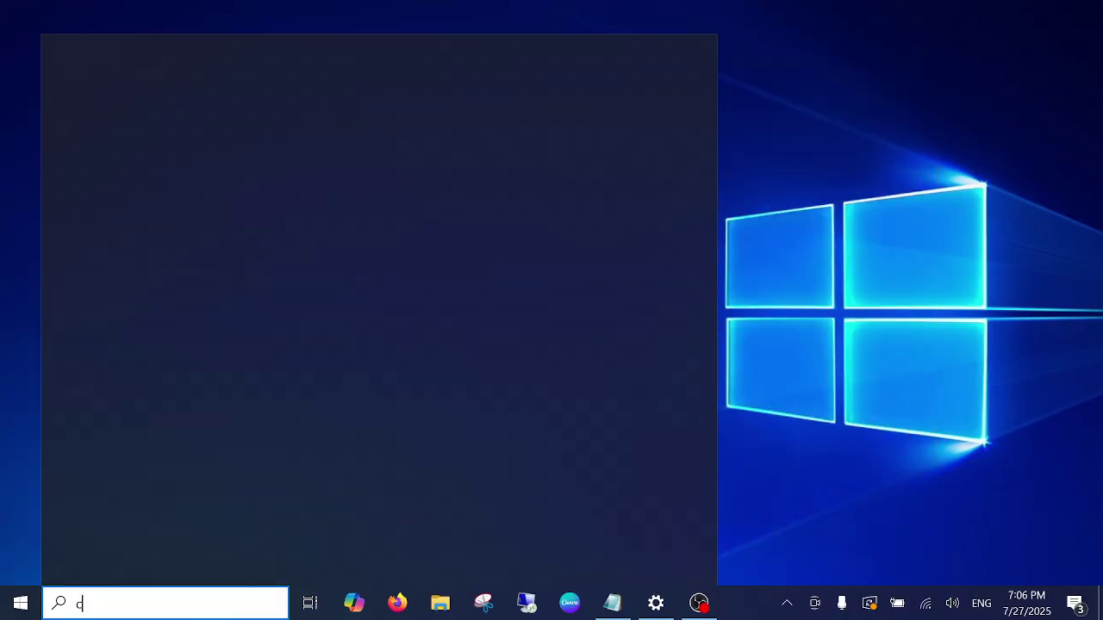
pyautogui.write('heck')
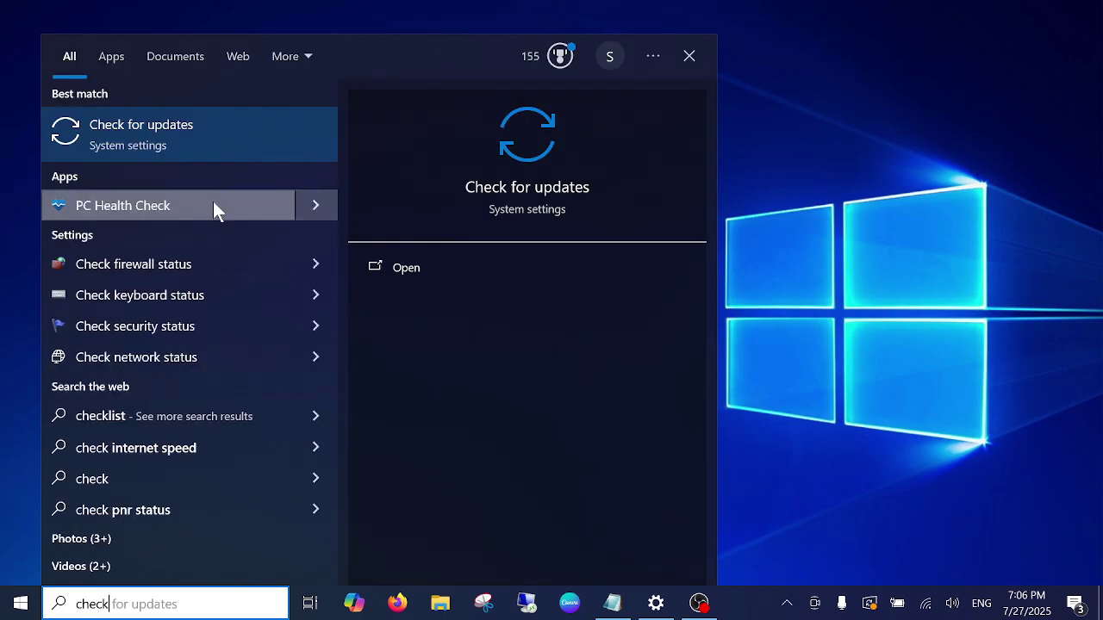
pyautogui.click(199, 149)
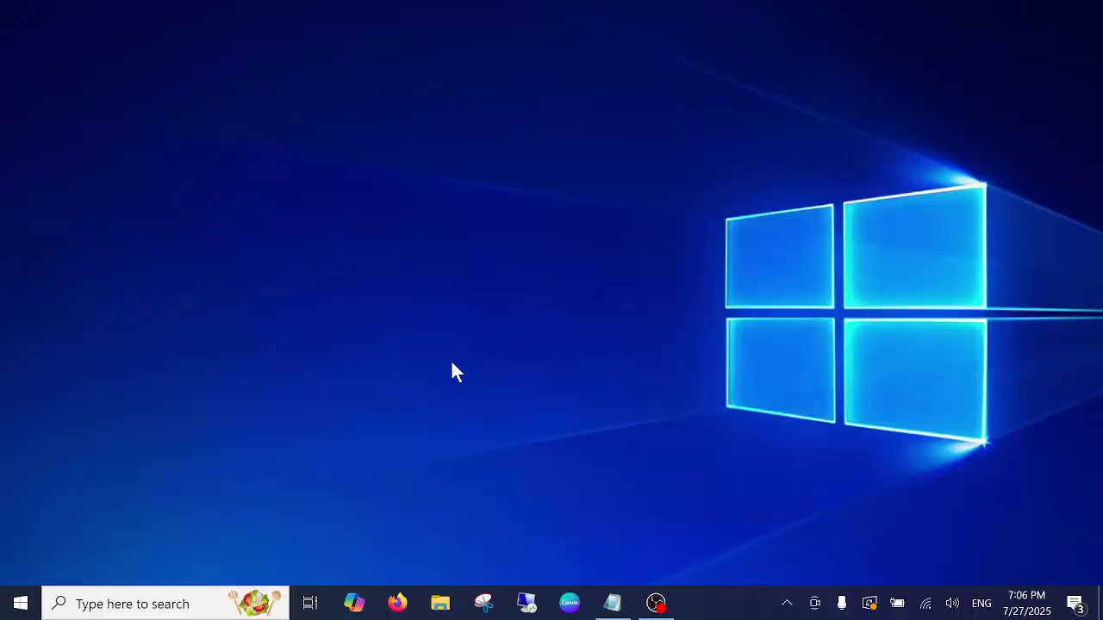
# - Search Windows for "service", open Services and select the Windows Update service in the list
pyautogui.click(164, 603)
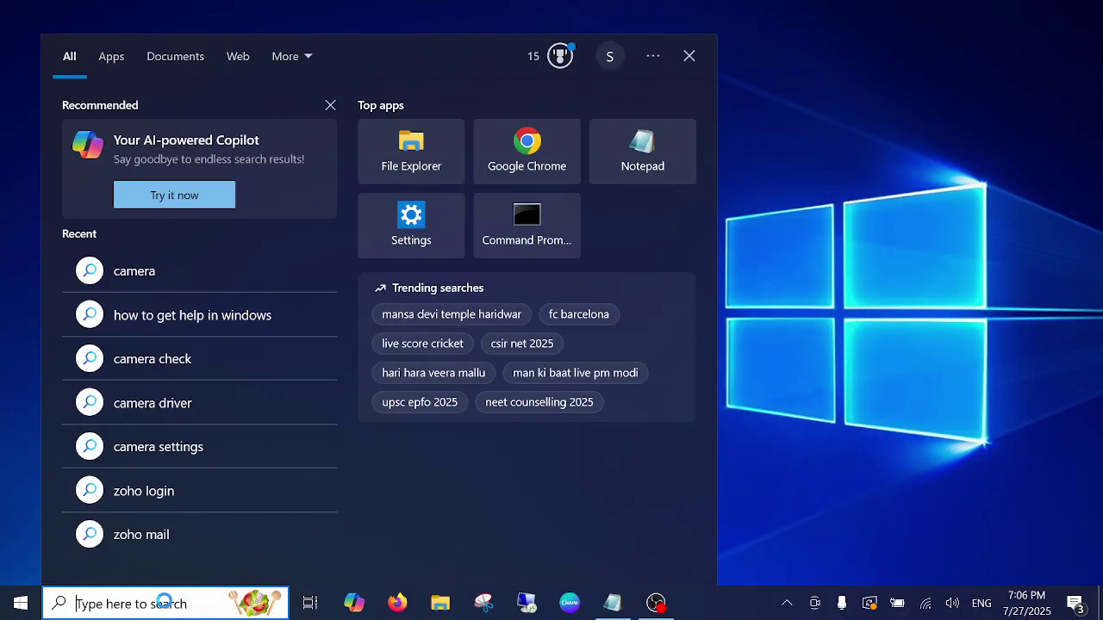
pyautogui.write('service')
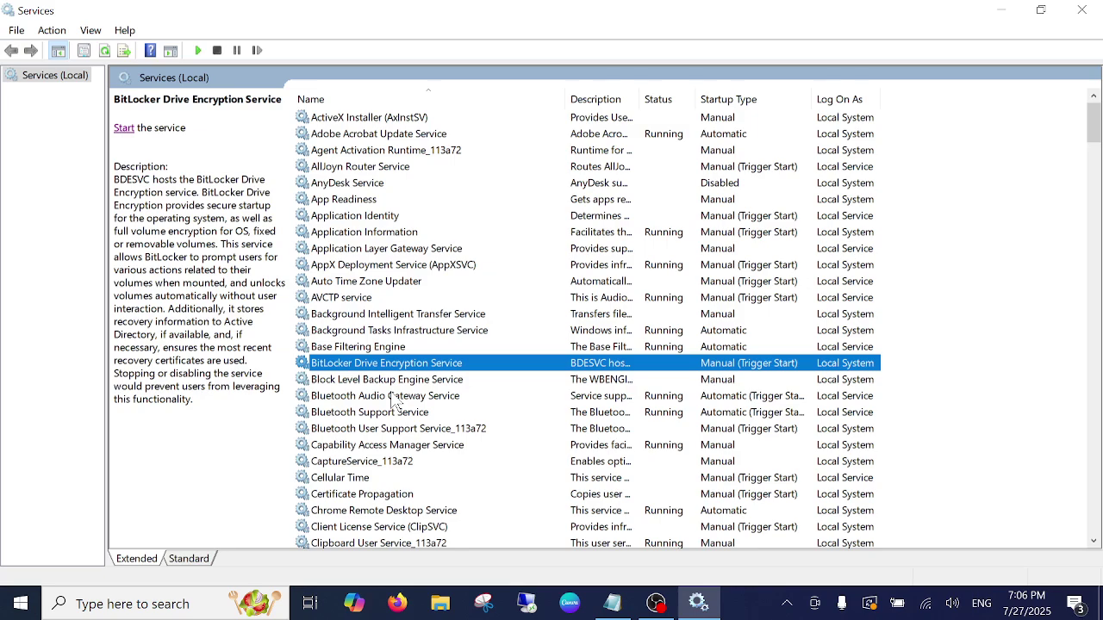
pyautogui.press('w')
pyautogui.press('Down')
pyautogui.press('Down')
pyautogui.press('Down')
pyautogui.press('Down')
pyautogui.scroll(-2, 391, 413)
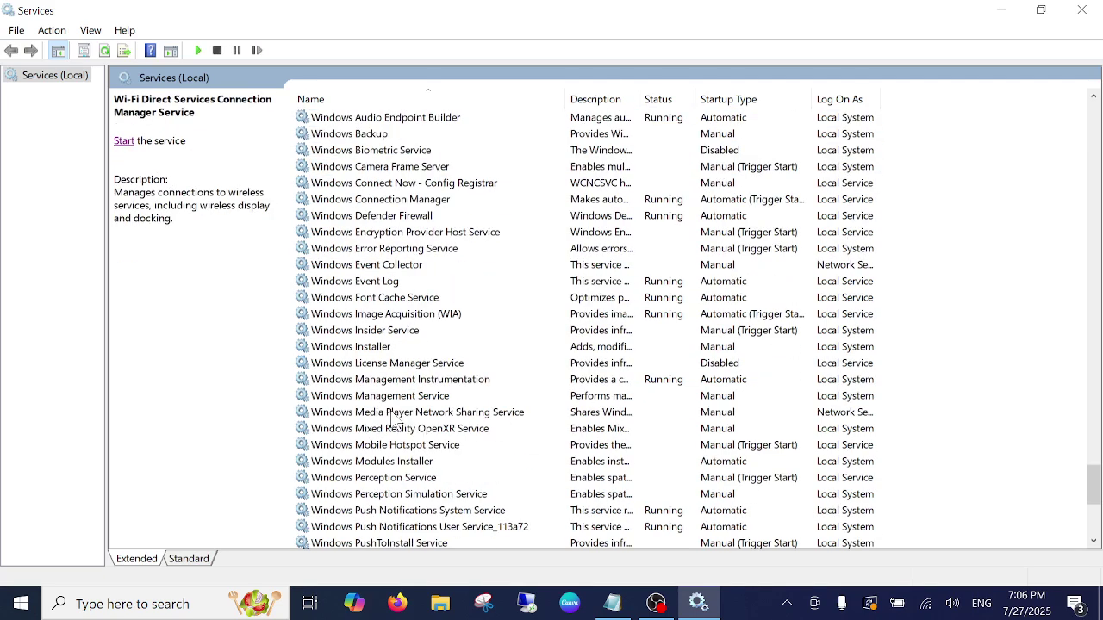
pyautogui.scroll(-4, 392, 418)
pyautogui.click(372, 429)
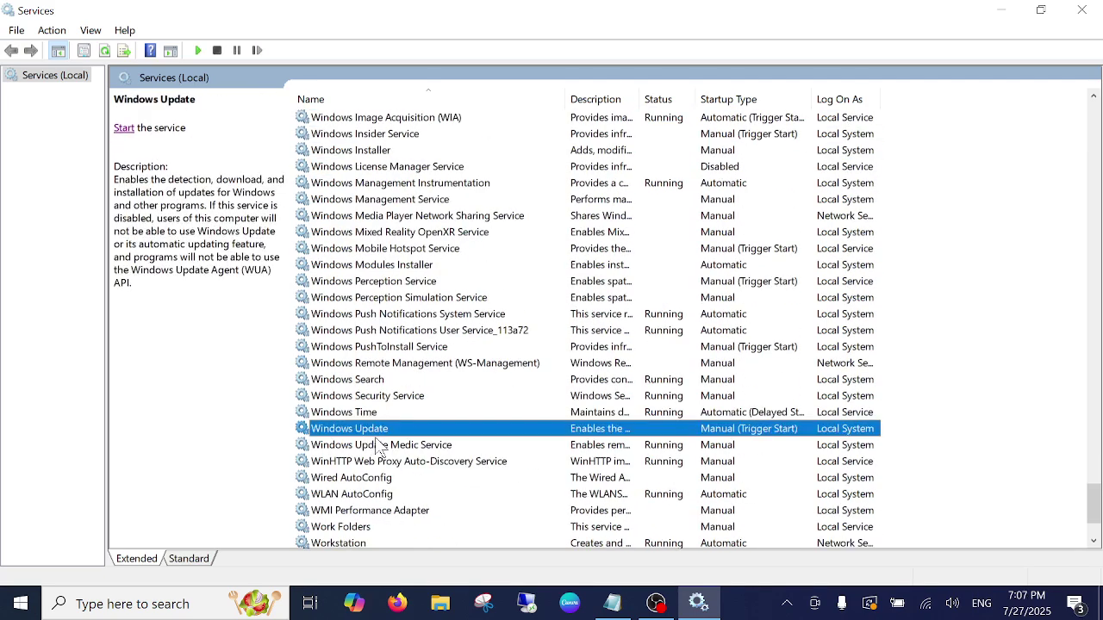
# - Set the Windows Update service's startup type to Disabled, then close Services
pyautogui.doubleClick(381, 433)
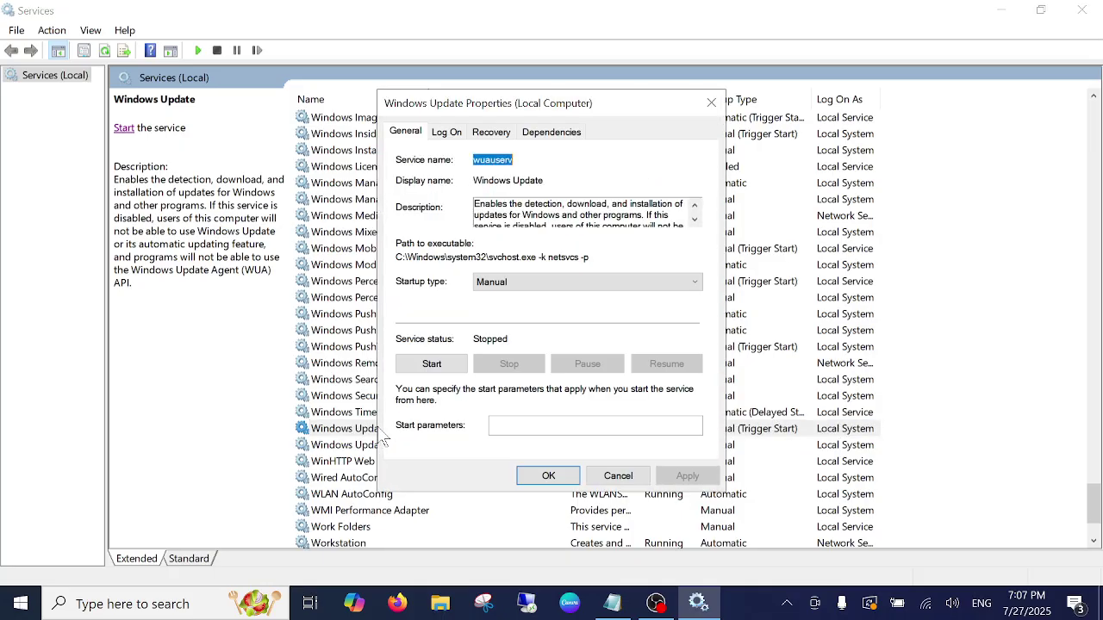
pyautogui.click(526, 282)
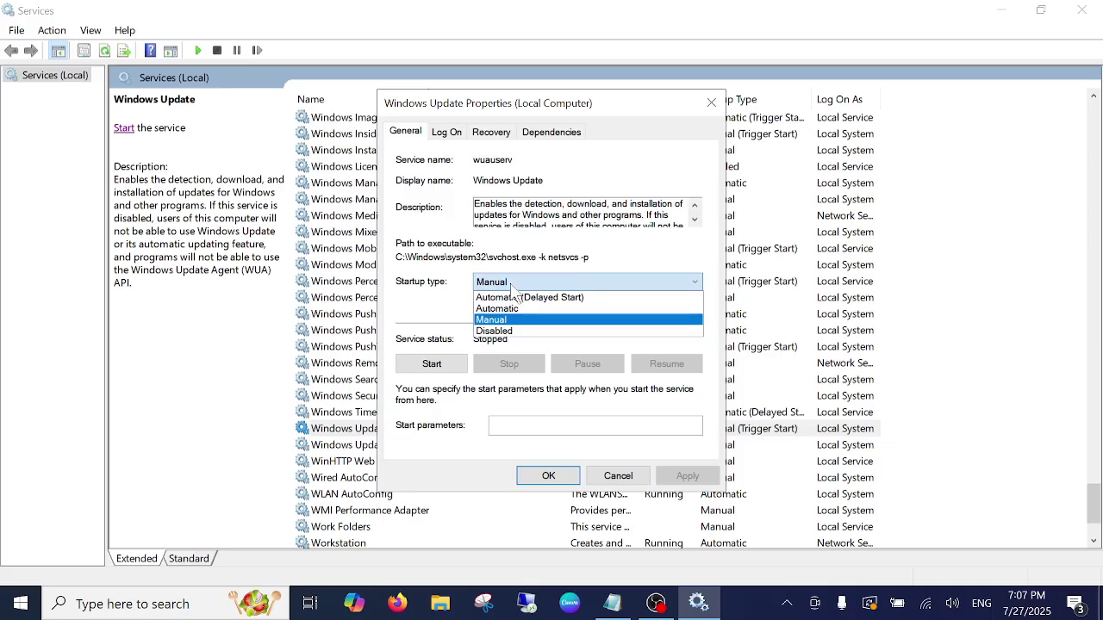
pyautogui.click(504, 332)
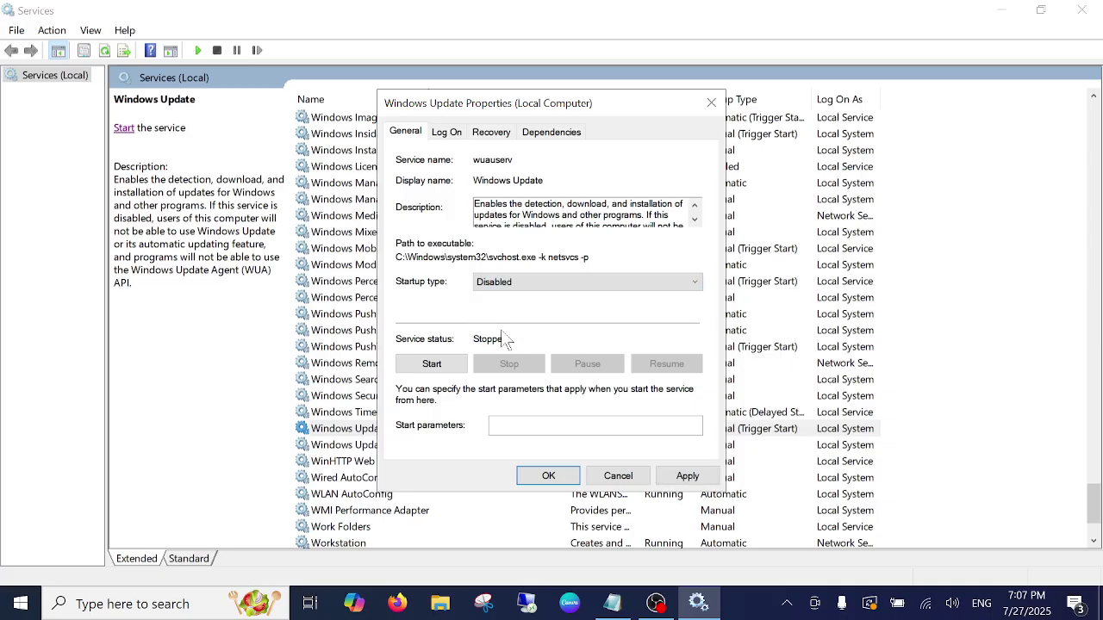
pyautogui.click(669, 475)
pyautogui.click(548, 476)
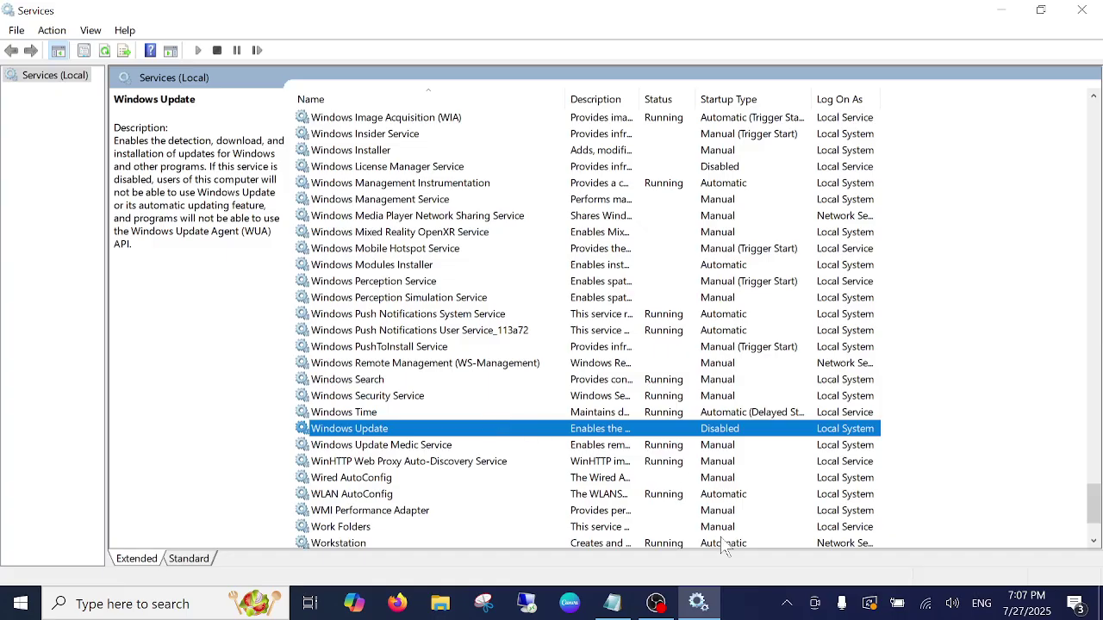
pyautogui.click(349, 412)
pyautogui.click(360, 429)
pyautogui.click(1079, 10)
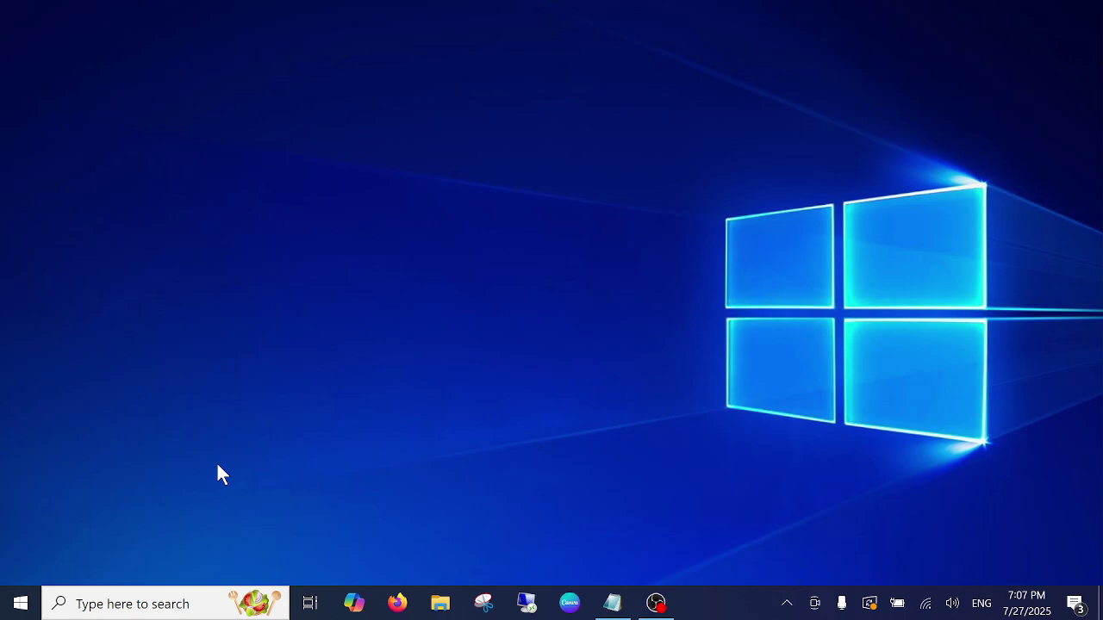
# - Search Windows for the Registry Editor and open it
pyautogui.click(155, 607)
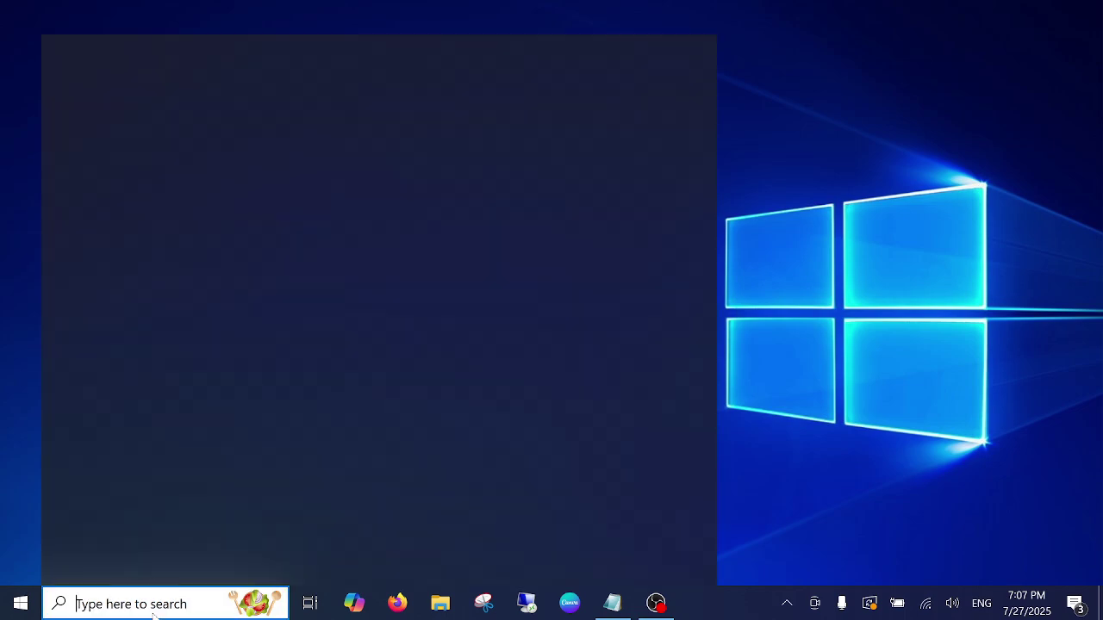
pyautogui.write('regist')
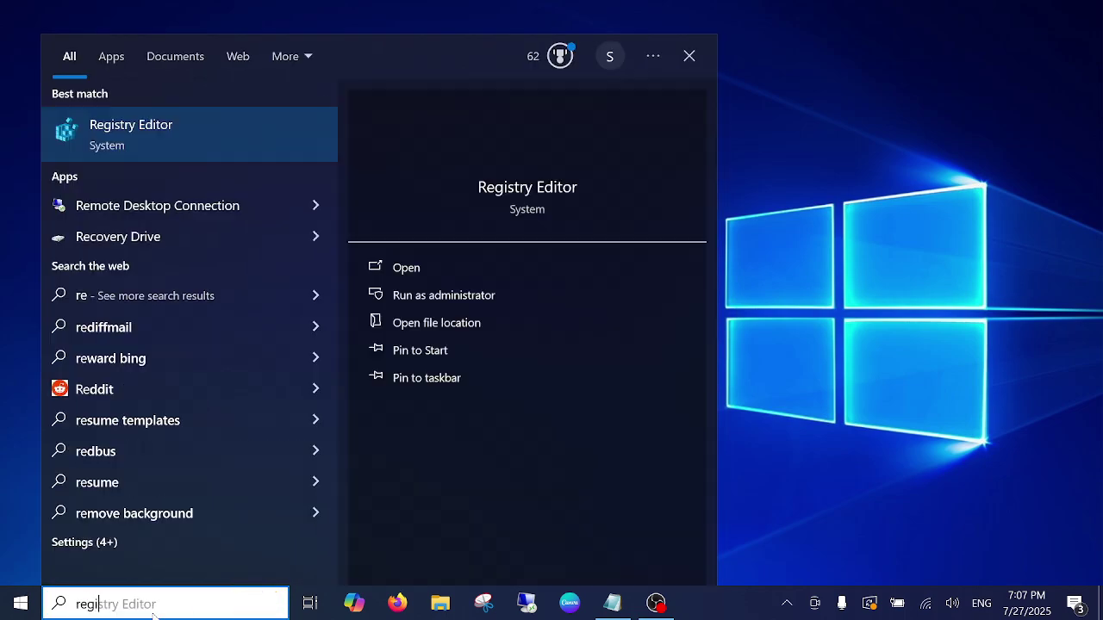
pyautogui.write('er')
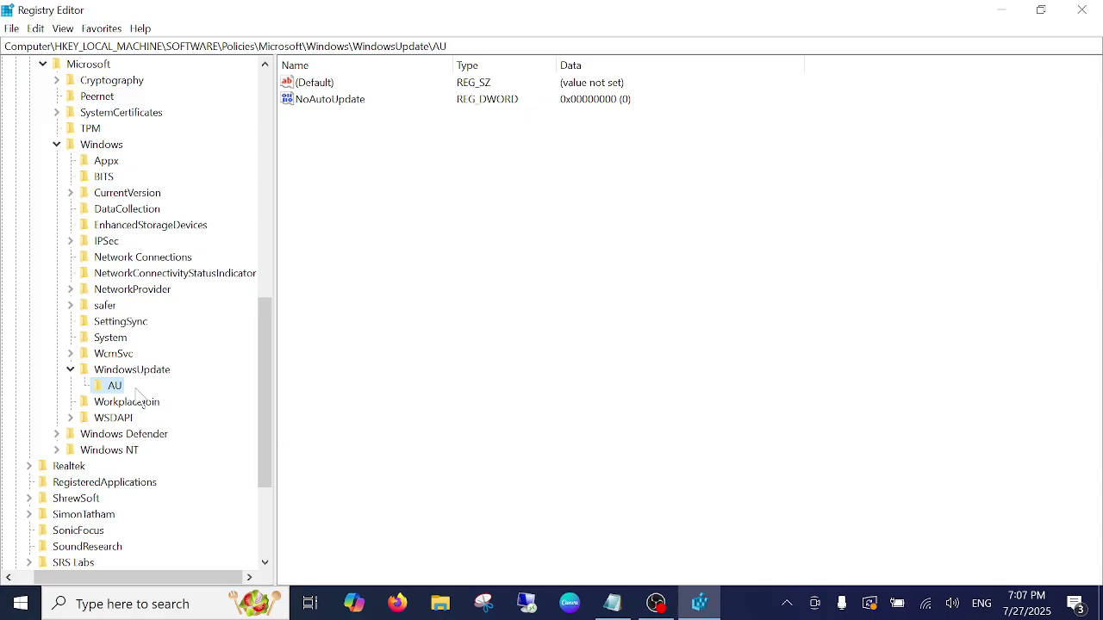
# - Delete the WindowsUpdate key with its subkeys under HKEY_LOCAL_MACHINE\SOFTWARE\Policies\Microsoft\Windows
pyautogui.click(112, 370)
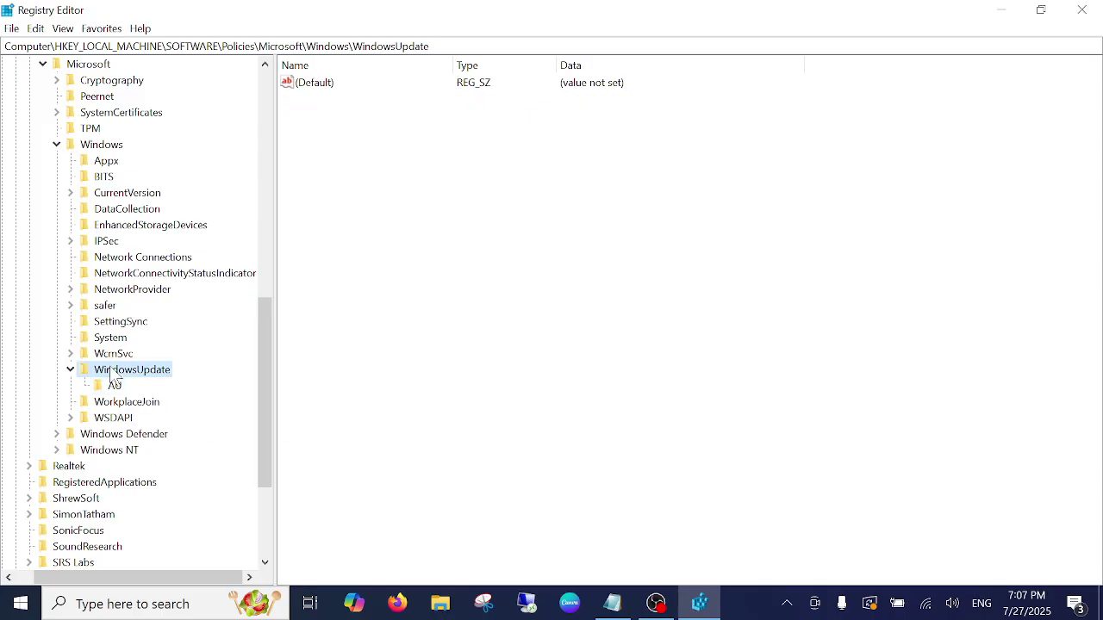
pyautogui.rightClick(113, 370)
pyautogui.click(154, 434)
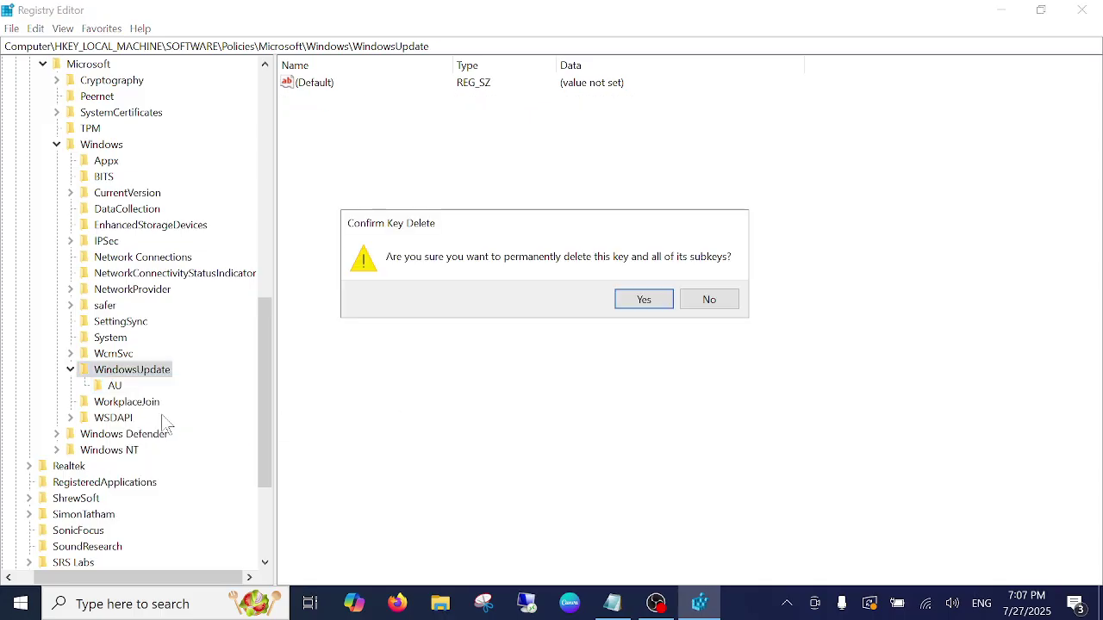
pyautogui.click(643, 300)
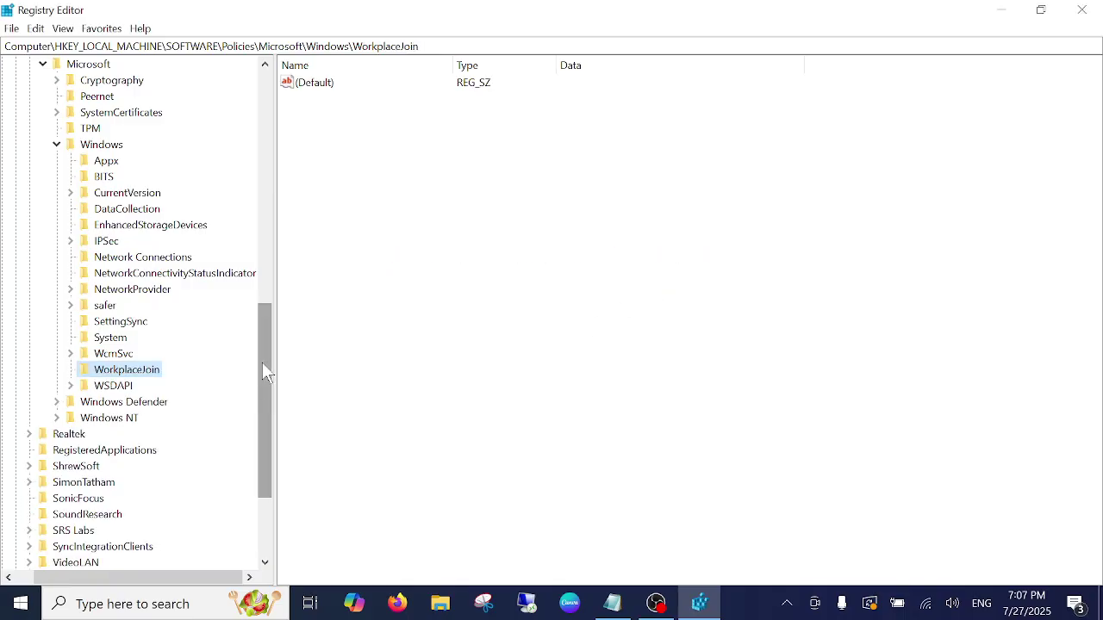
# - Collapse the registry tree down to the top-level hives
pyautogui.moveTo(264, 369); pyautogui.dragTo(239, 123)
pyautogui.click(16, 193)
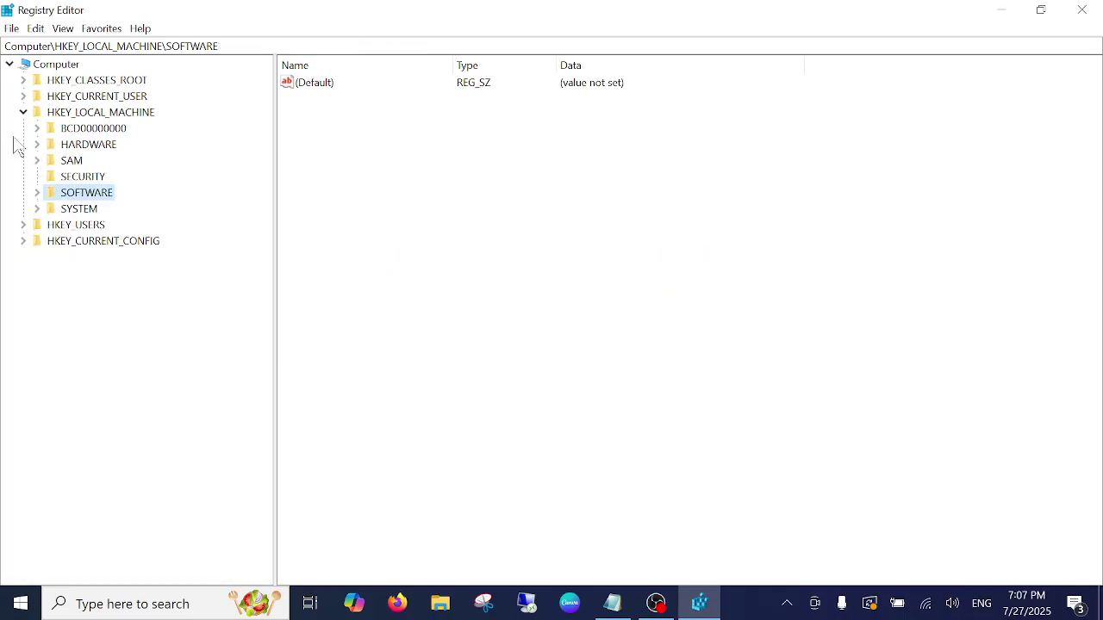
pyautogui.click(22, 110)
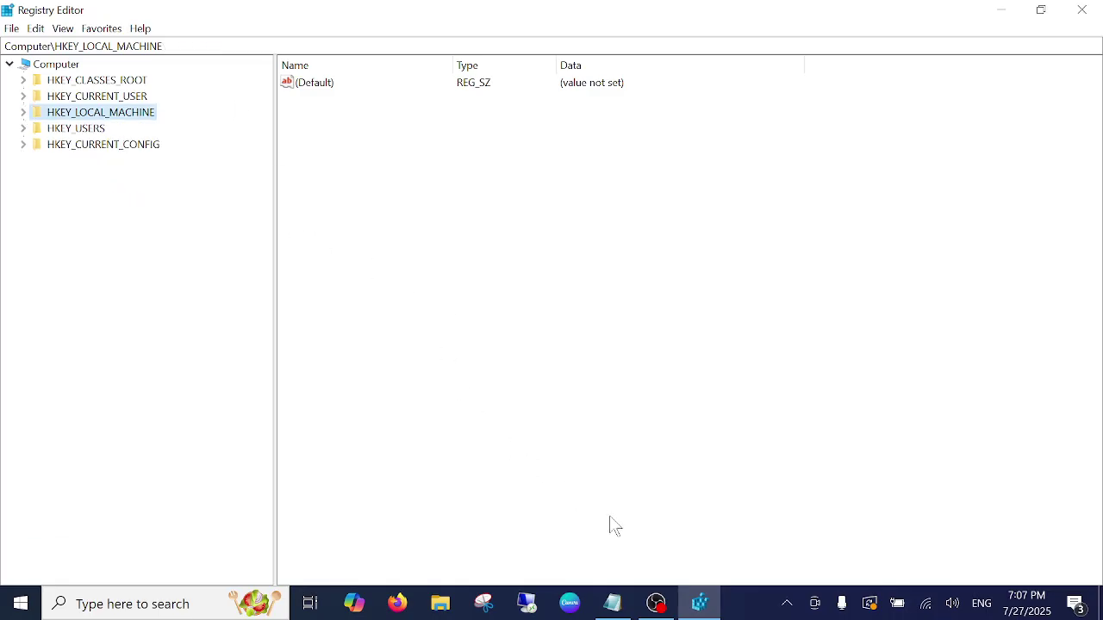
# - Copy the path HKEY_LOCAL_MACHINE\SOFTWARE\Policies\Microsoft\Windows from the Notepad notes and go to that key in the Registry Editor
pyautogui.click(611, 603)
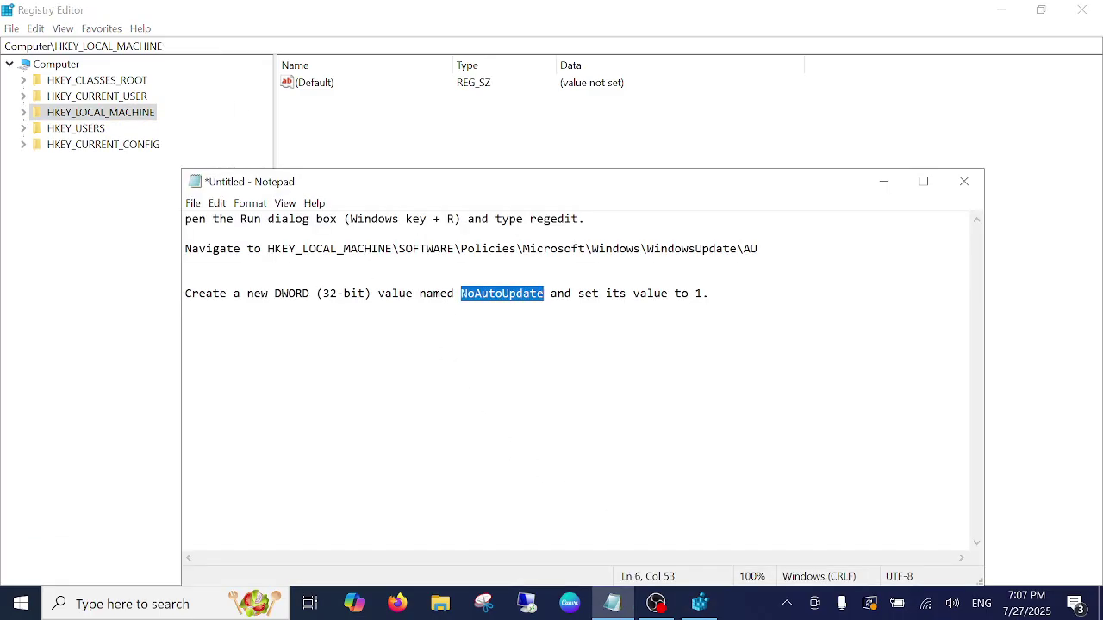
pyautogui.moveTo(268, 249); pyautogui.dragTo(641, 249)
pyautogui.hotkey('ctrl', 'c')
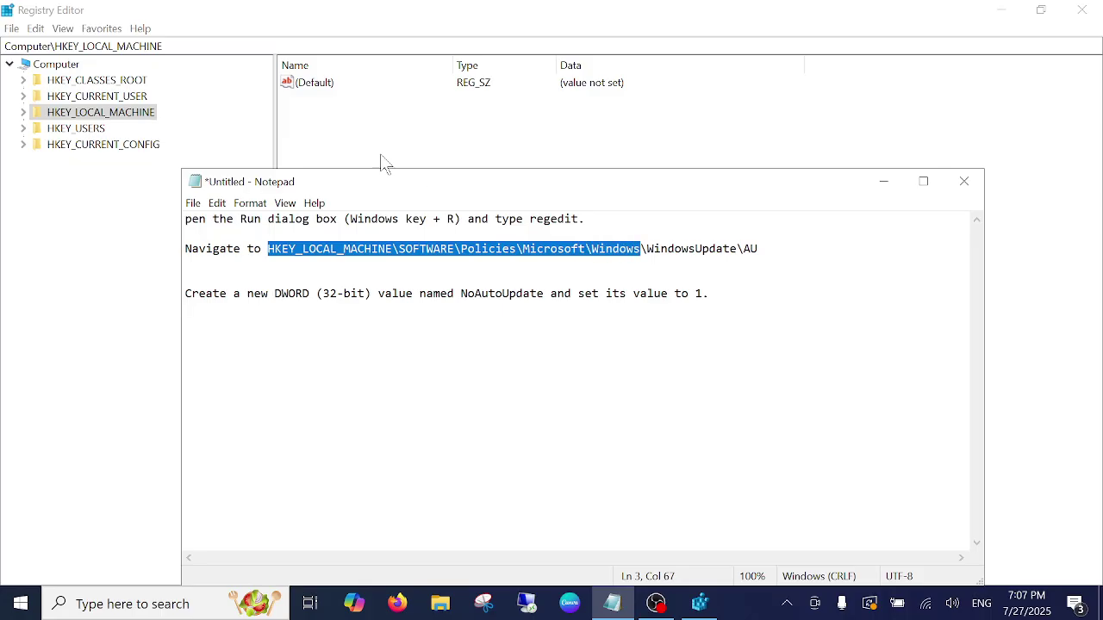
pyautogui.moveTo(172, 46); pyautogui.dragTo(3, 93)
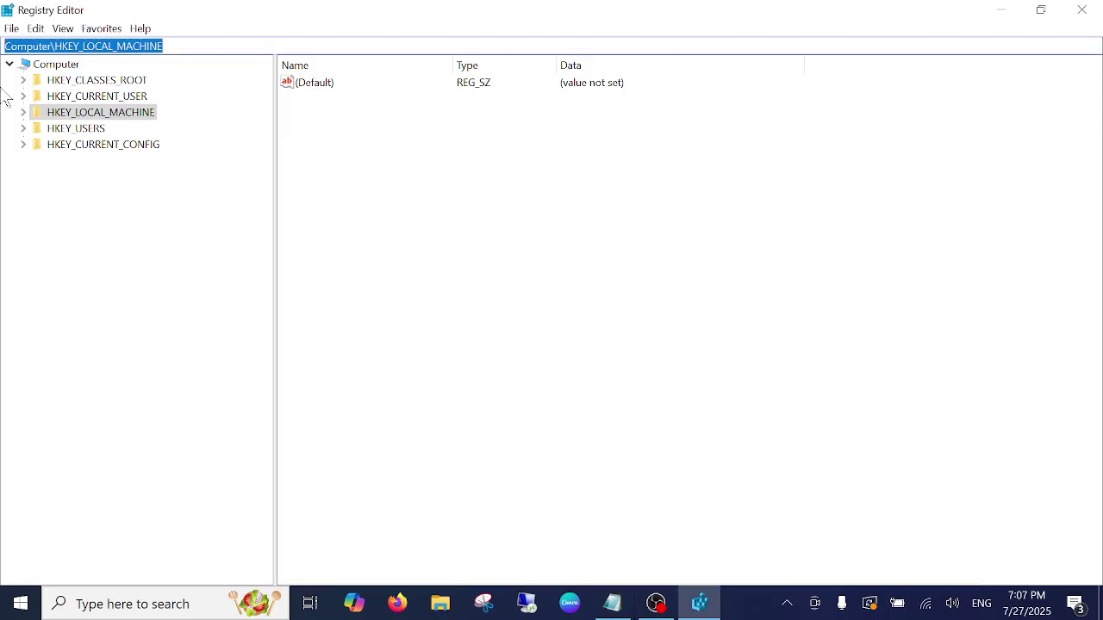
pyautogui.hotkey('ctrl', 'v')
pyautogui.press('Return')
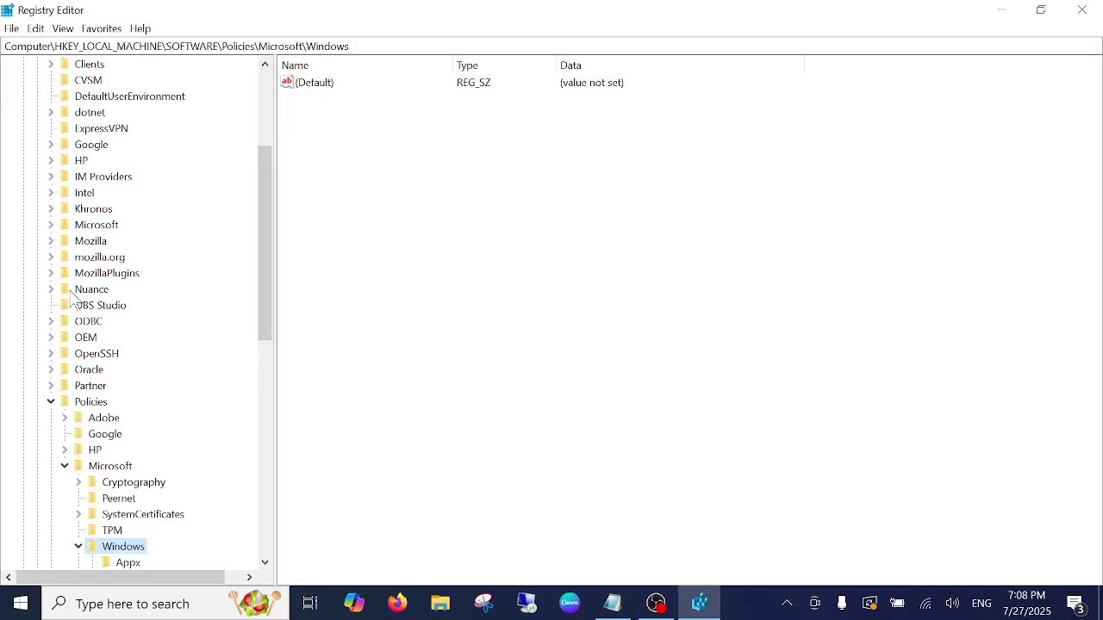
pyautogui.scroll(-5, 99, 369)
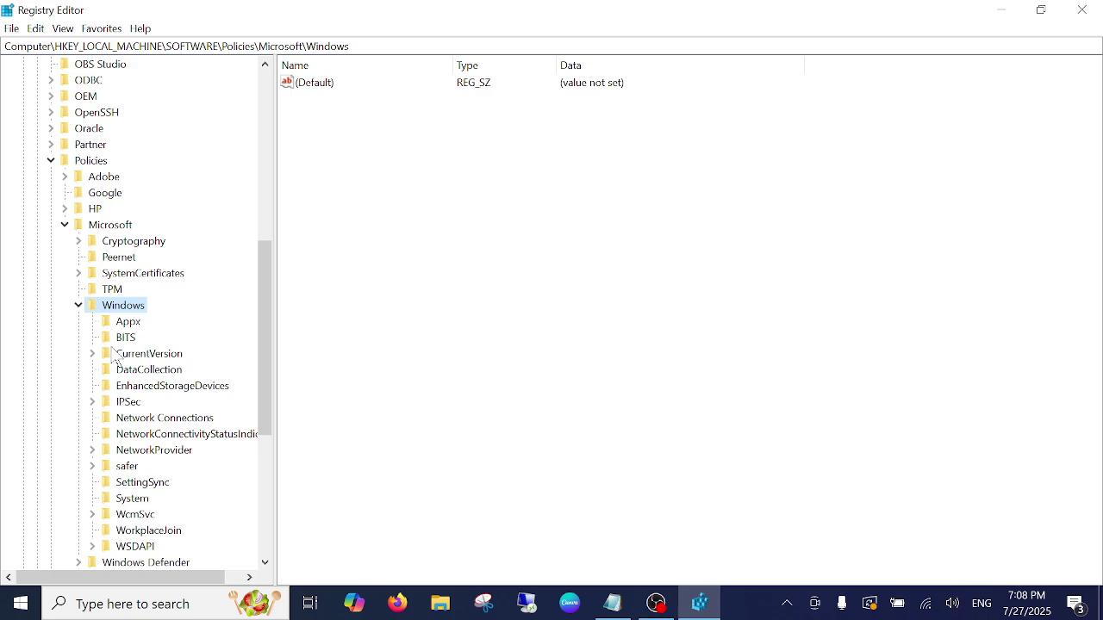
# - Create a key under the policies Windows key and name it WindowsUpdate, copying the name from the Notepad notes
pyautogui.click(613, 603)
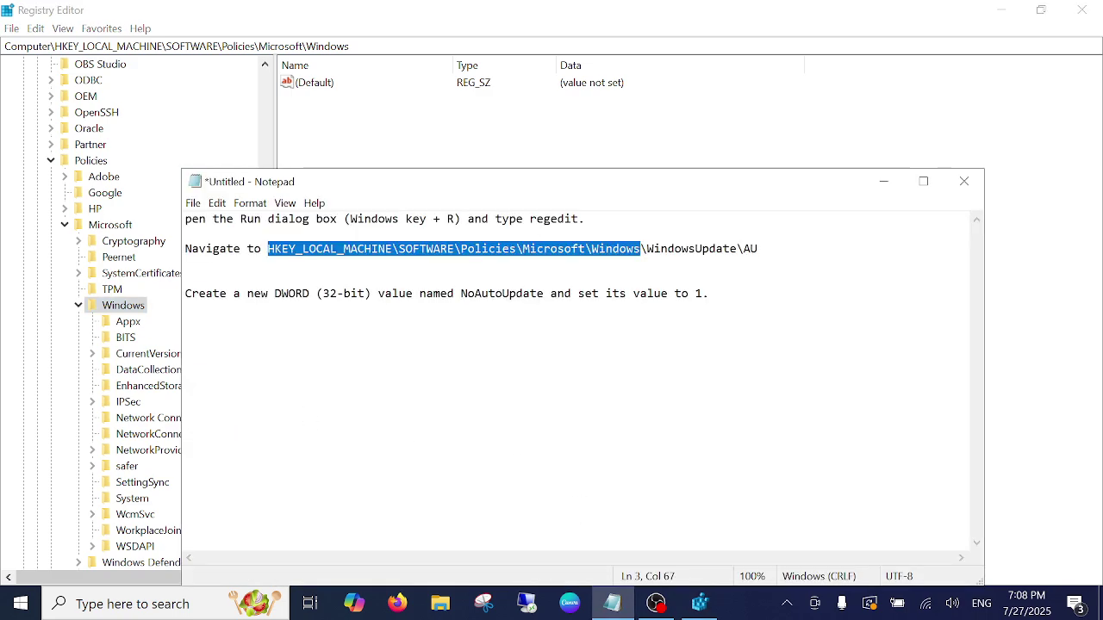
pyautogui.moveTo(647, 249); pyautogui.dragTo(737, 249)
pyautogui.hotkey('ctrl', 'c')
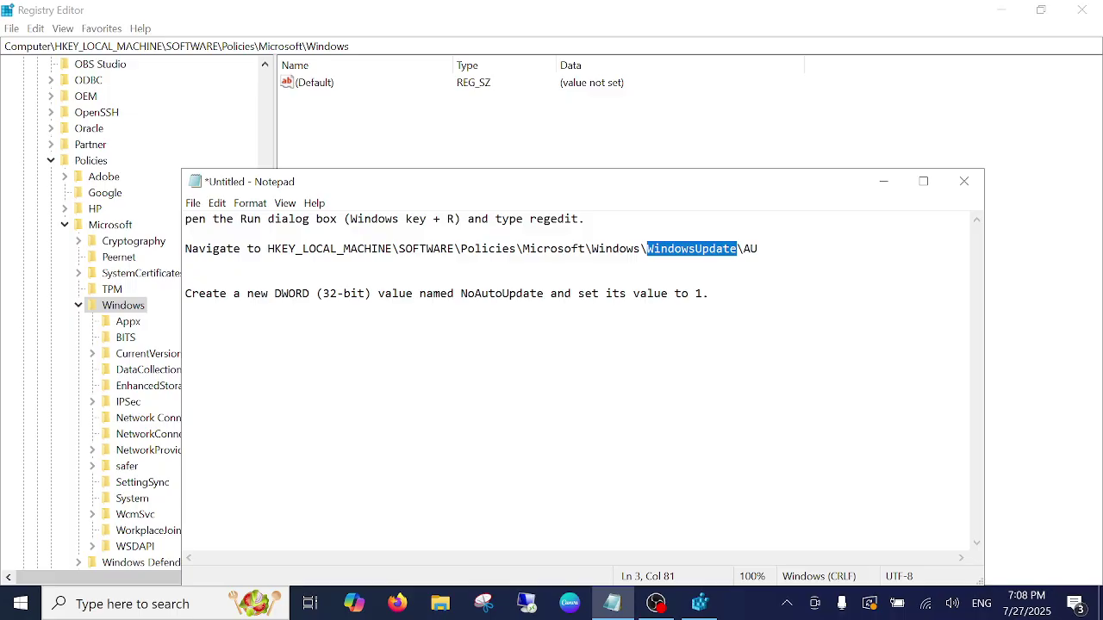
pyautogui.rightClick(120, 306)
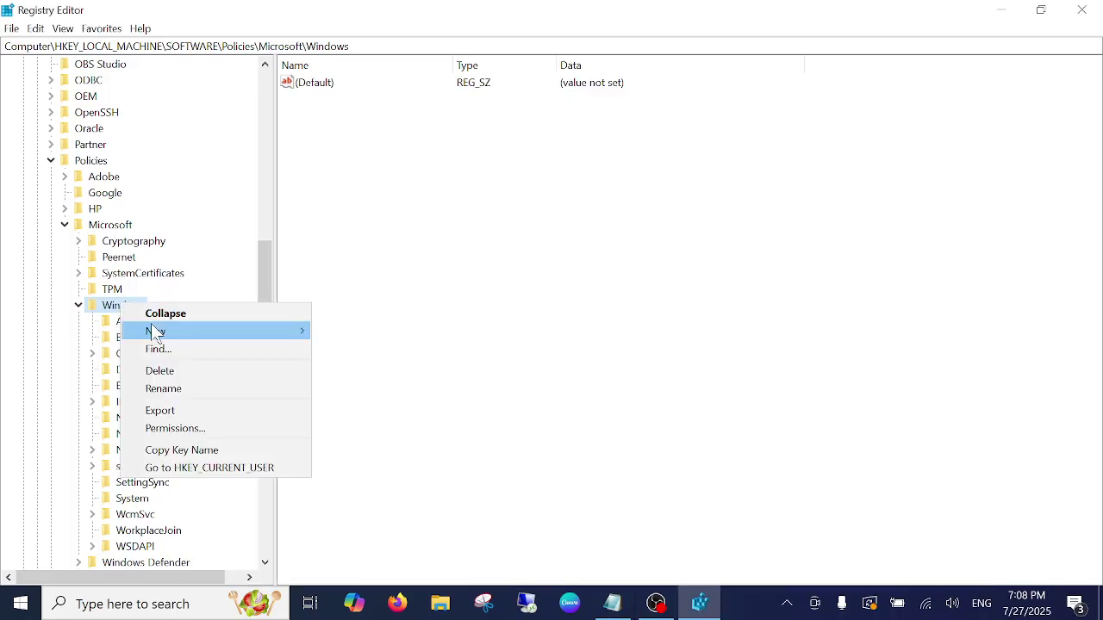
pyautogui.moveTo(155, 333)
pyautogui.click(362, 332)
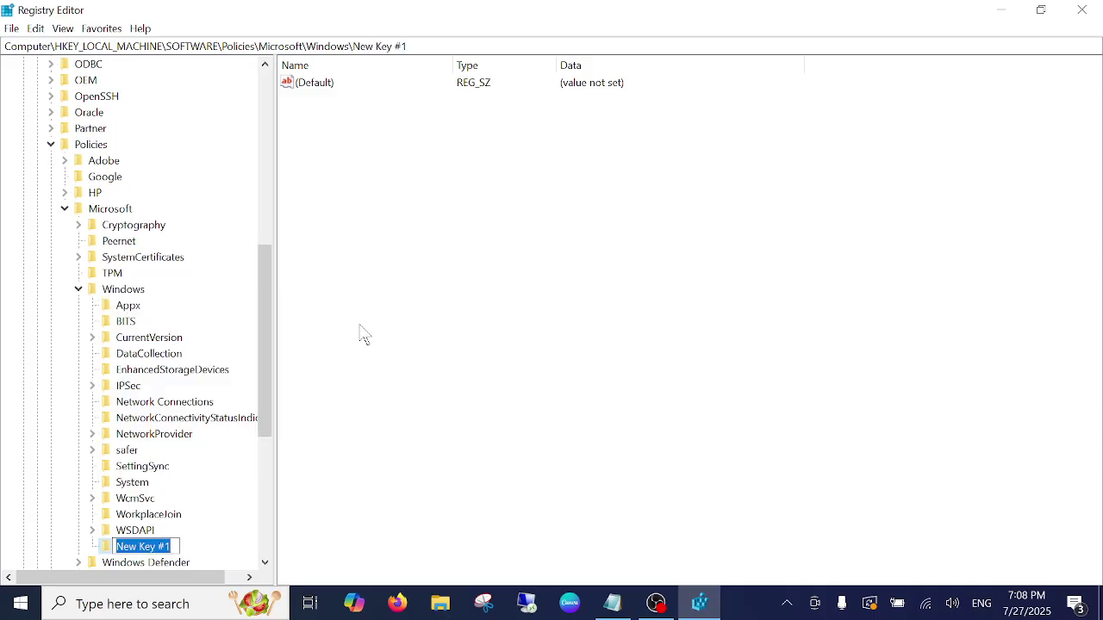
pyautogui.hotkey('ctrl', 'v')
pyautogui.click(384, 491)
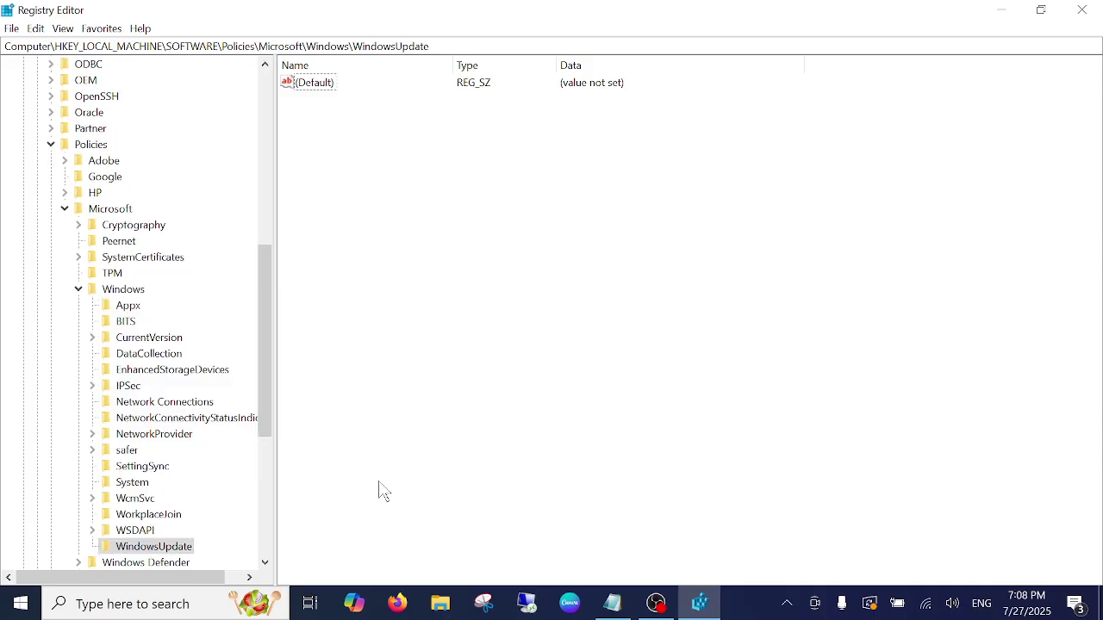
# - Check the key path in the Notepad notes and create a key named AU under the WindowsUpdate key
pyautogui.click(612, 603)
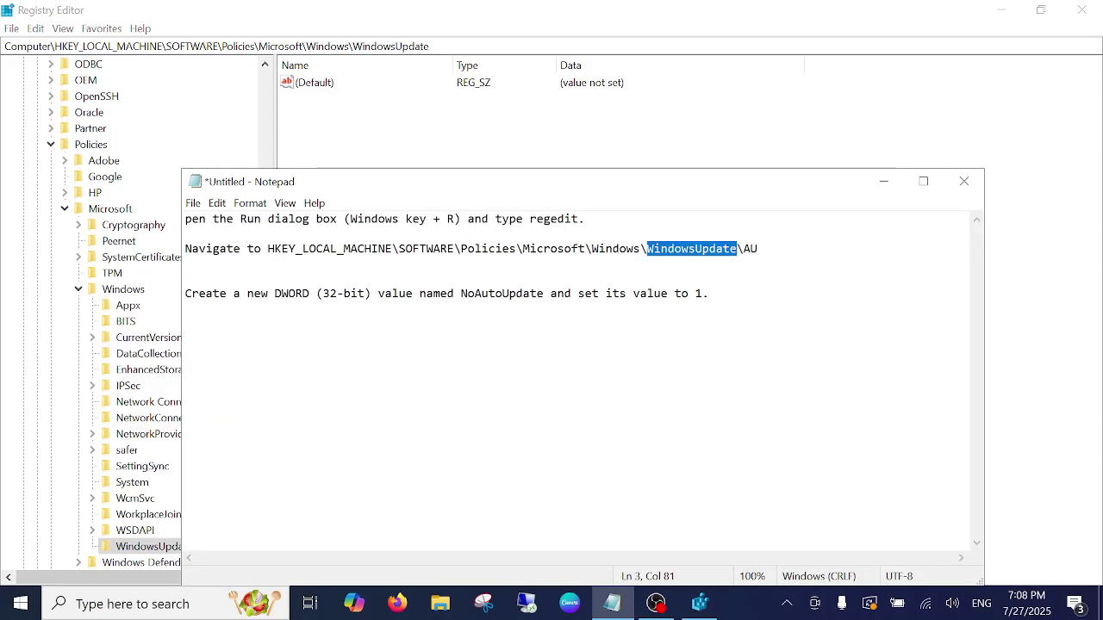
pyautogui.click(188, 264)
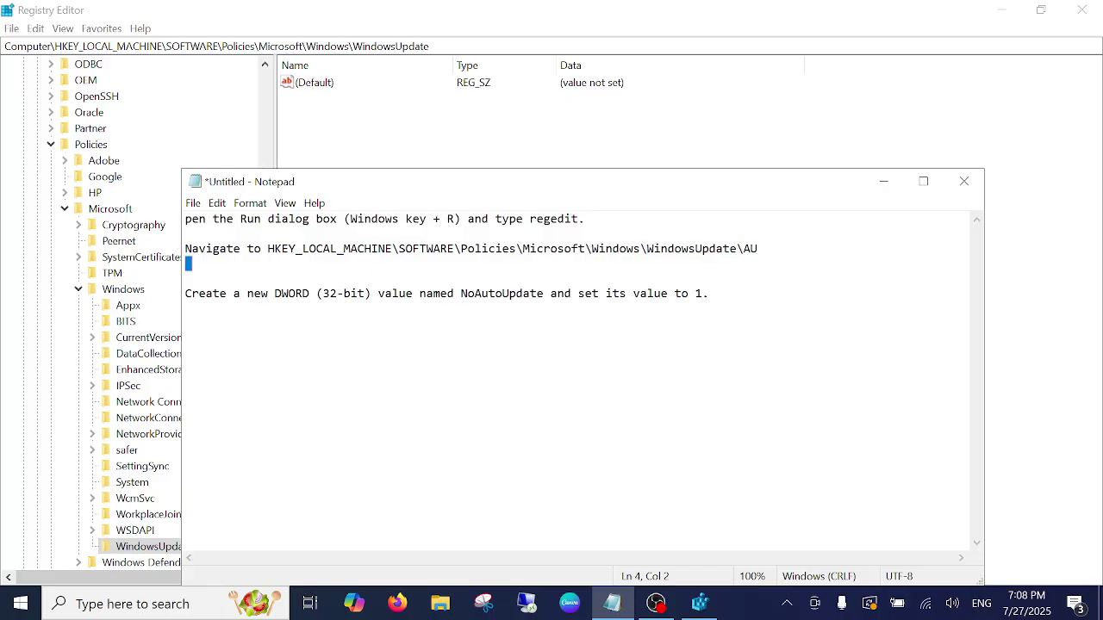
pyautogui.click(138, 547)
pyautogui.rightClick(129, 544)
pyautogui.moveTo(189, 411)
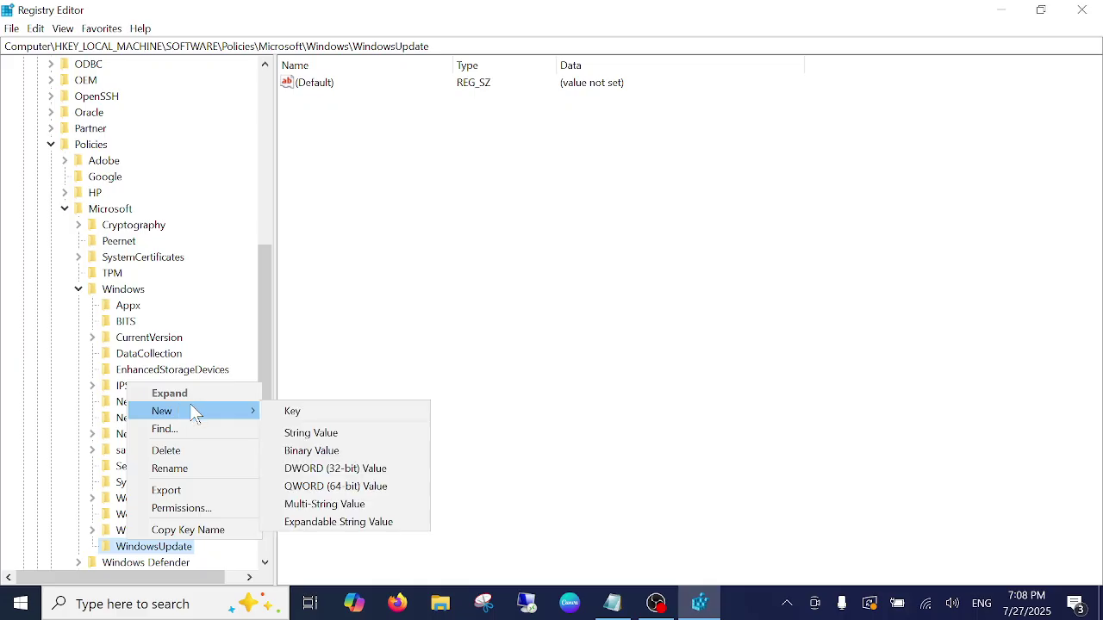
pyautogui.click(292, 411)
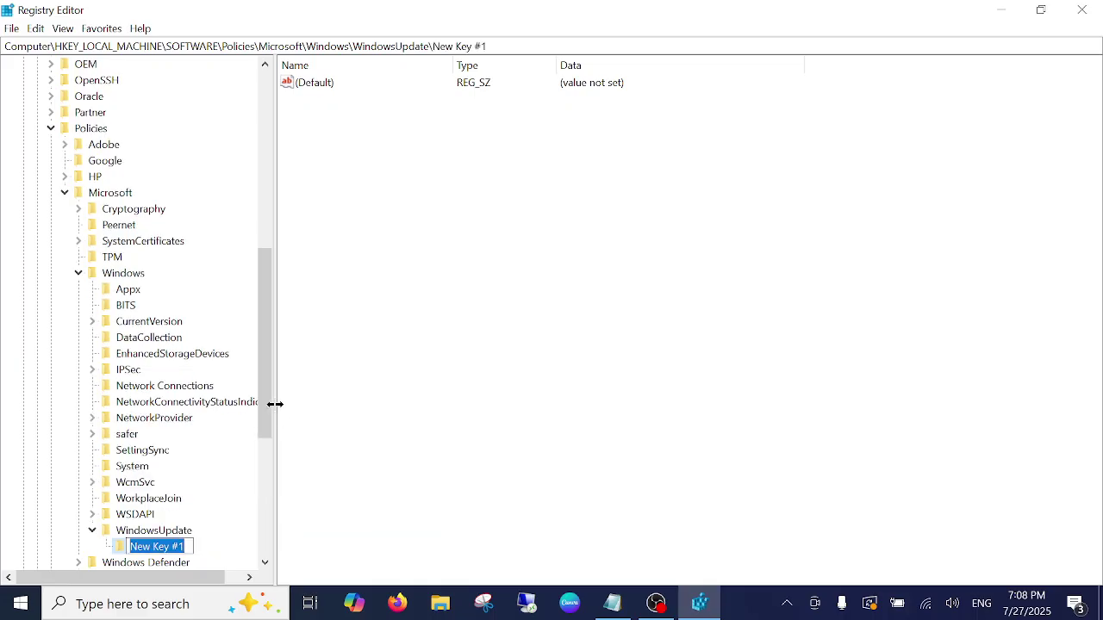
pyautogui.write('AU')
pyautogui.press('Return')
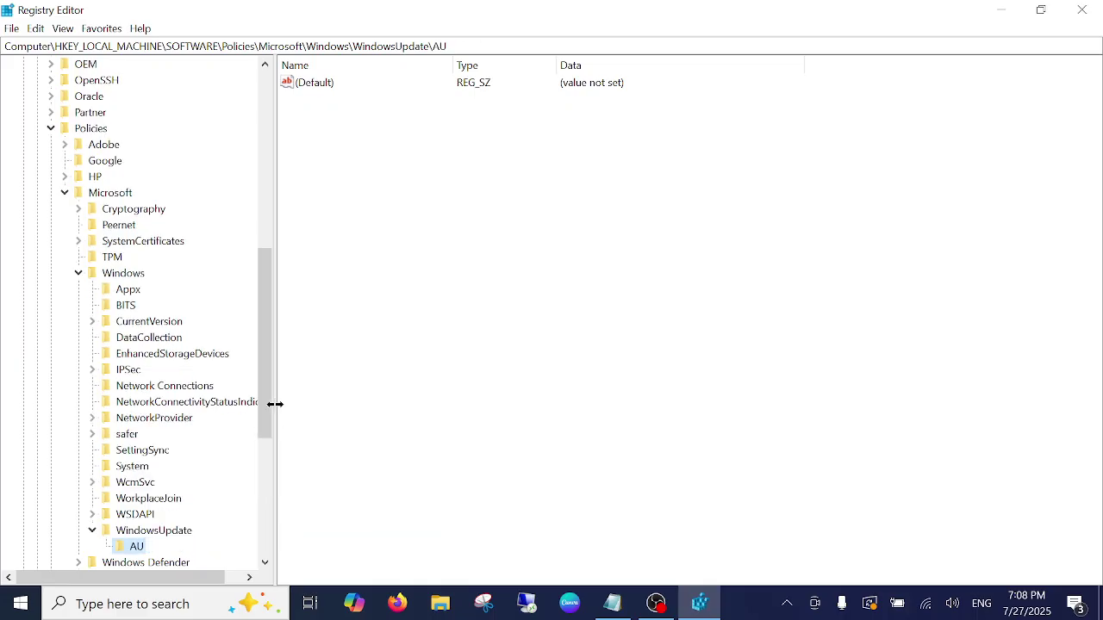
# - Create a DWORD (32-bit) value in the AU key and name it NoAutoUpdate, copying the name from the Notepad notes
pyautogui.click(612, 603)
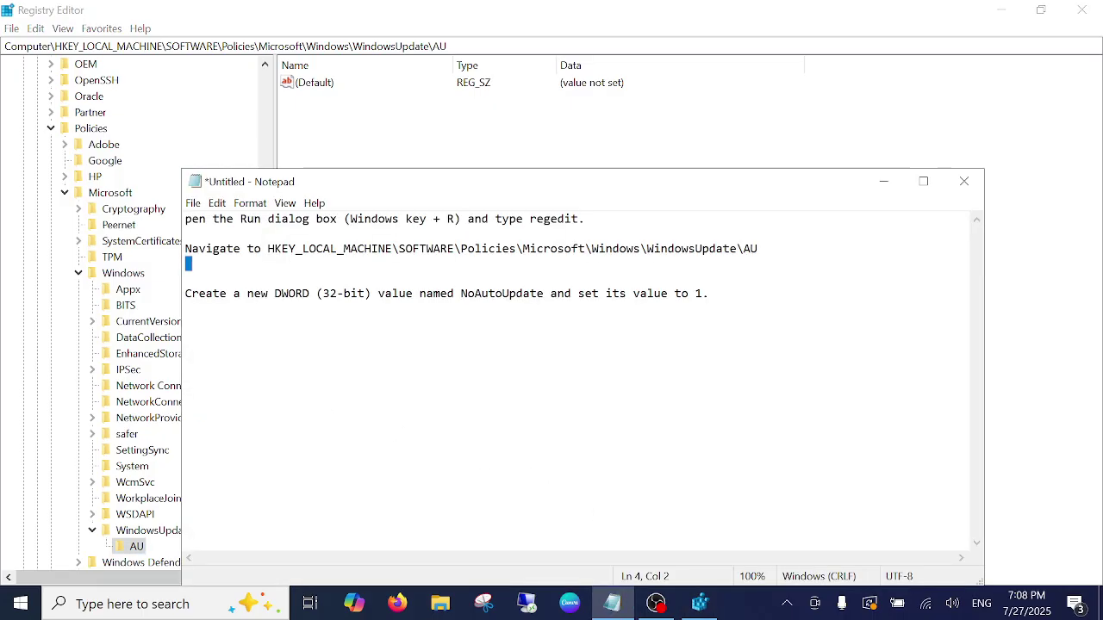
pyautogui.moveTo(461, 294); pyautogui.dragTo(543, 293)
pyautogui.hotkey('ctrl', 'c')
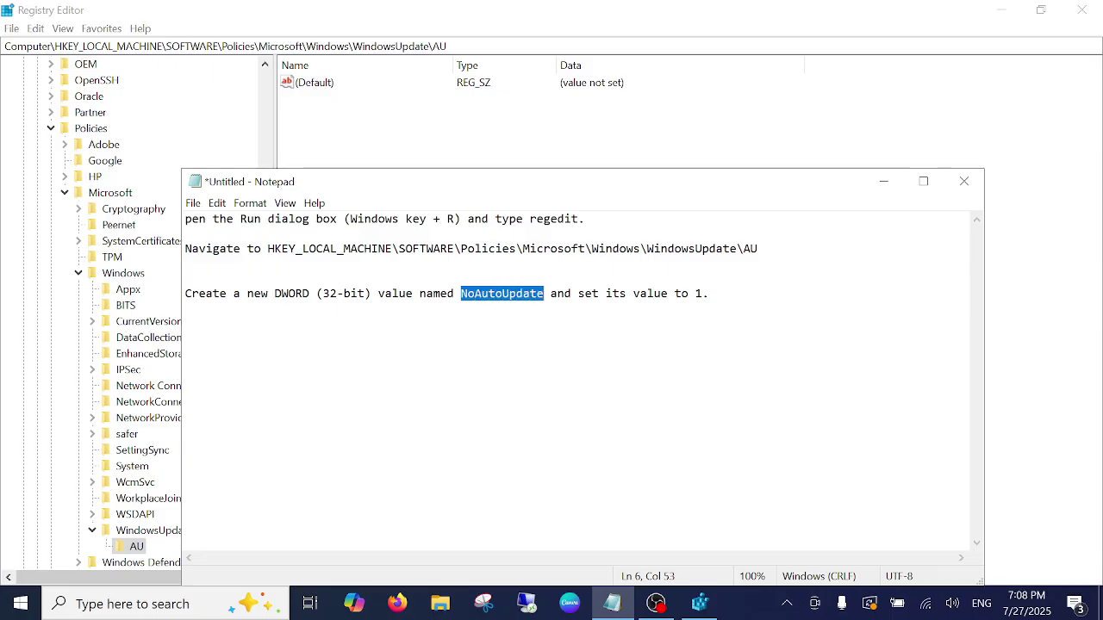
pyautogui.click(884, 186)
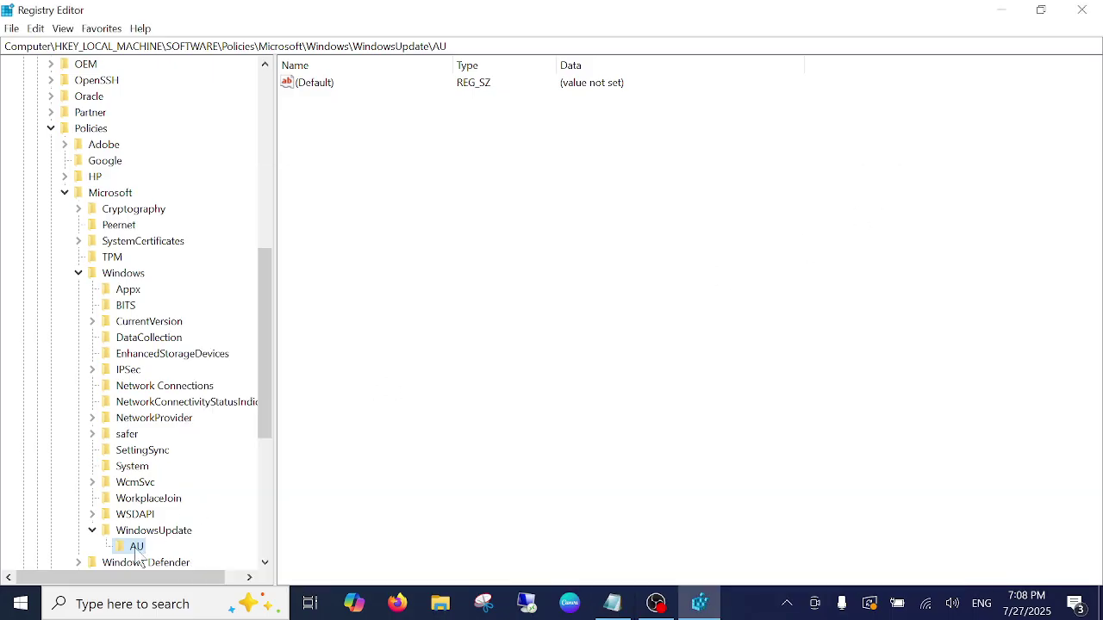
pyautogui.scroll(-4, 138, 555)
pyautogui.rightClick(141, 358)
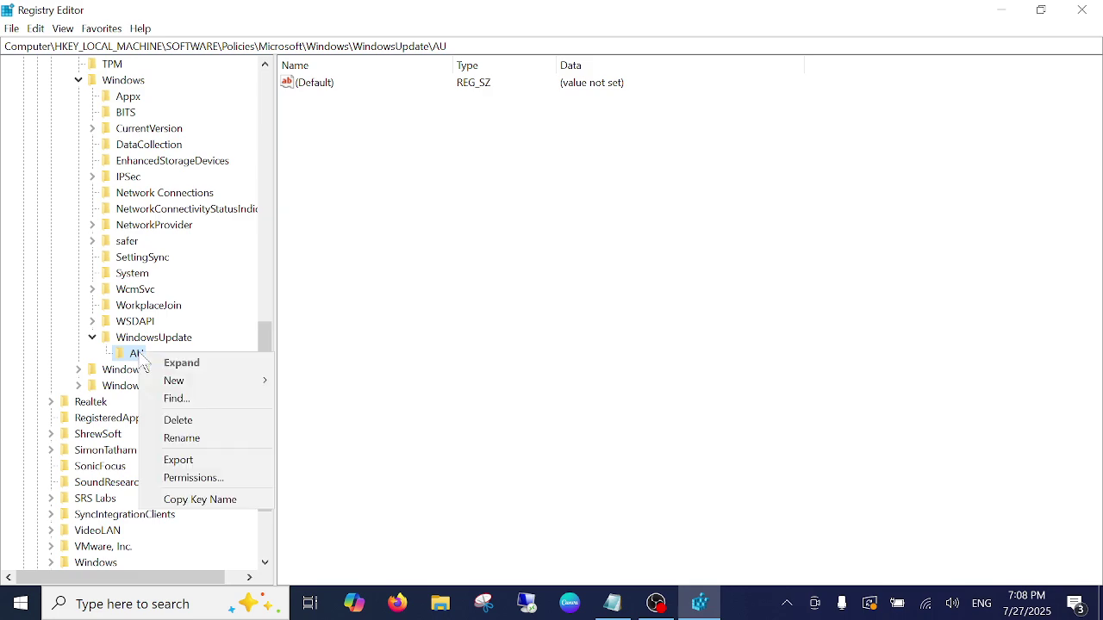
pyautogui.moveTo(197, 384)
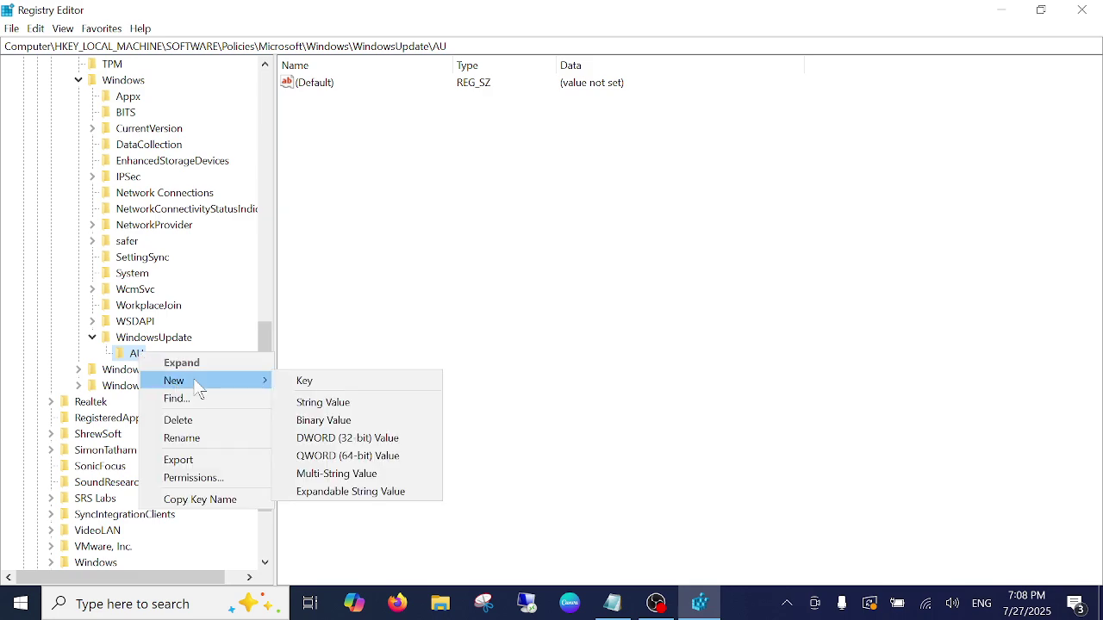
pyautogui.click(382, 438)
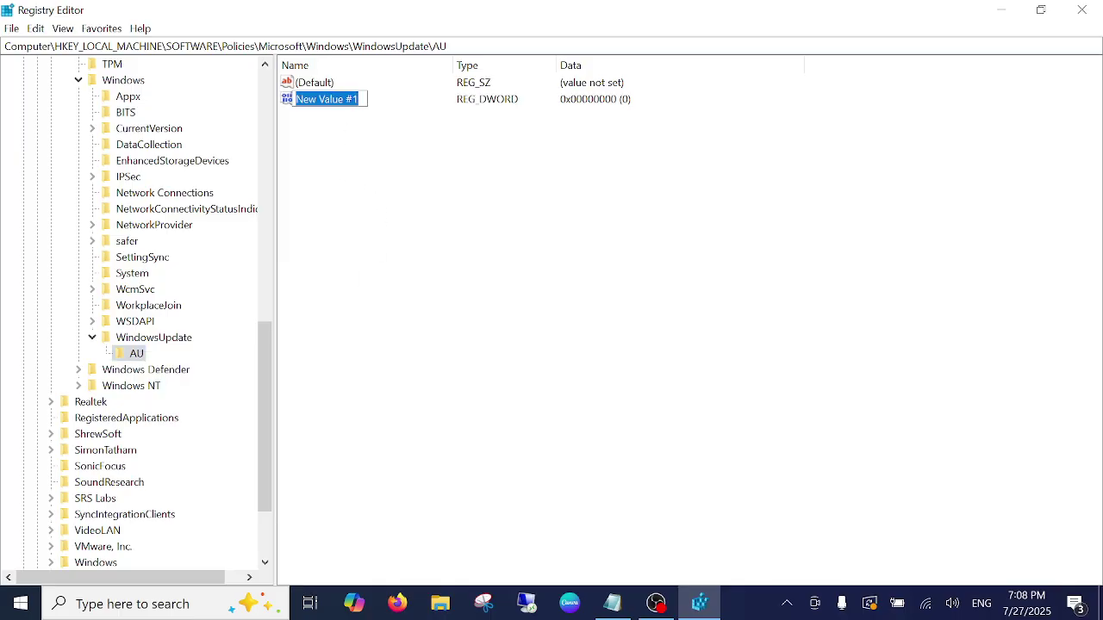
pyautogui.rightClick(335, 102)
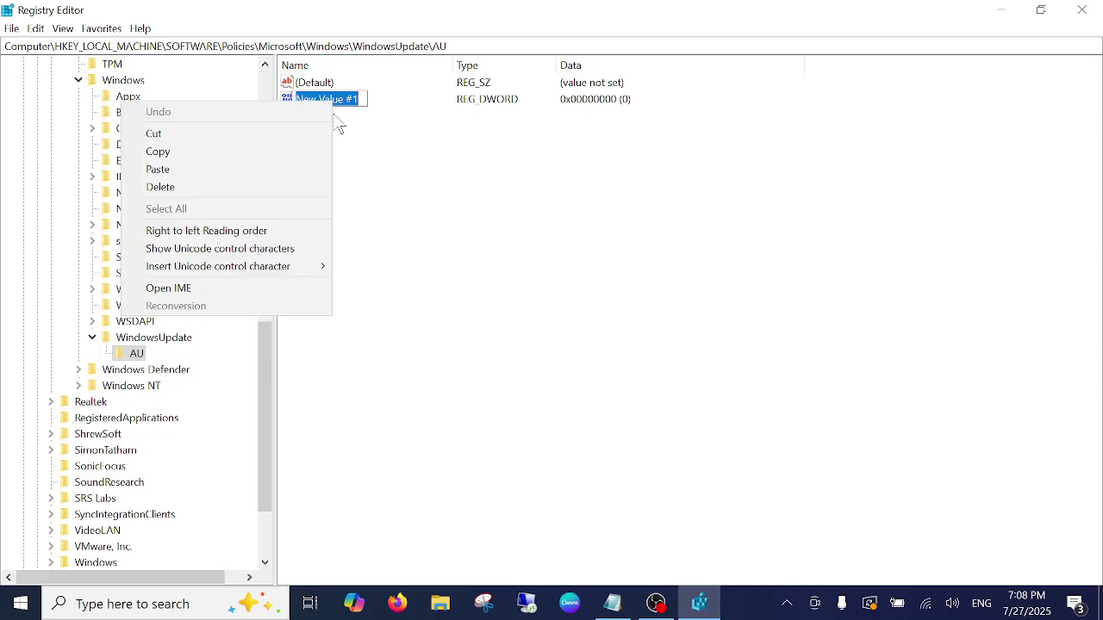
pyautogui.click(209, 169)
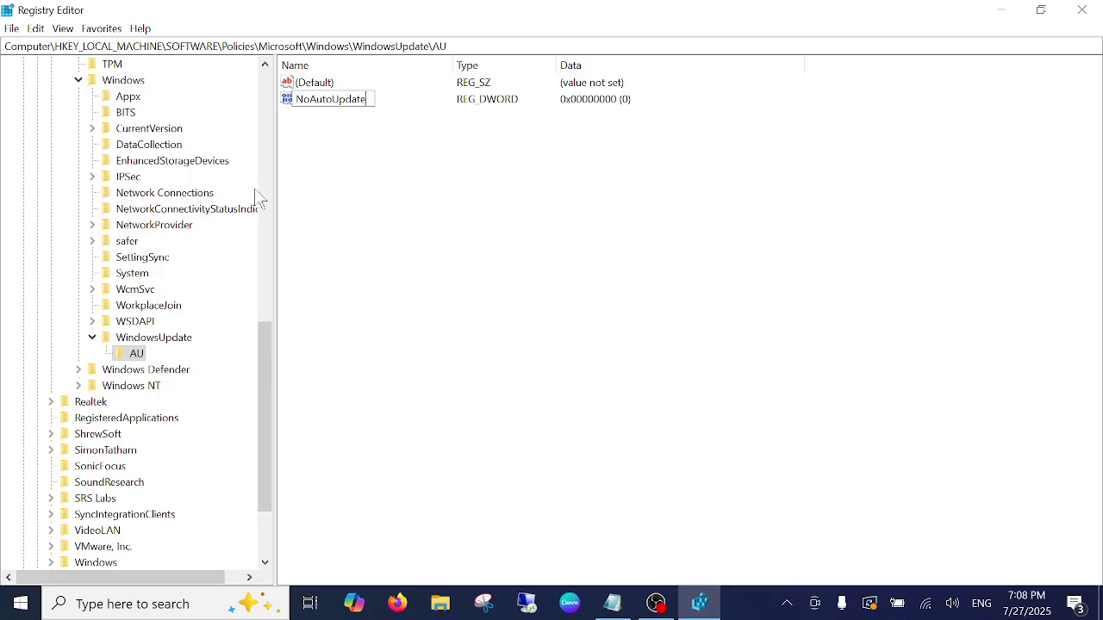
pyautogui.press('Return')
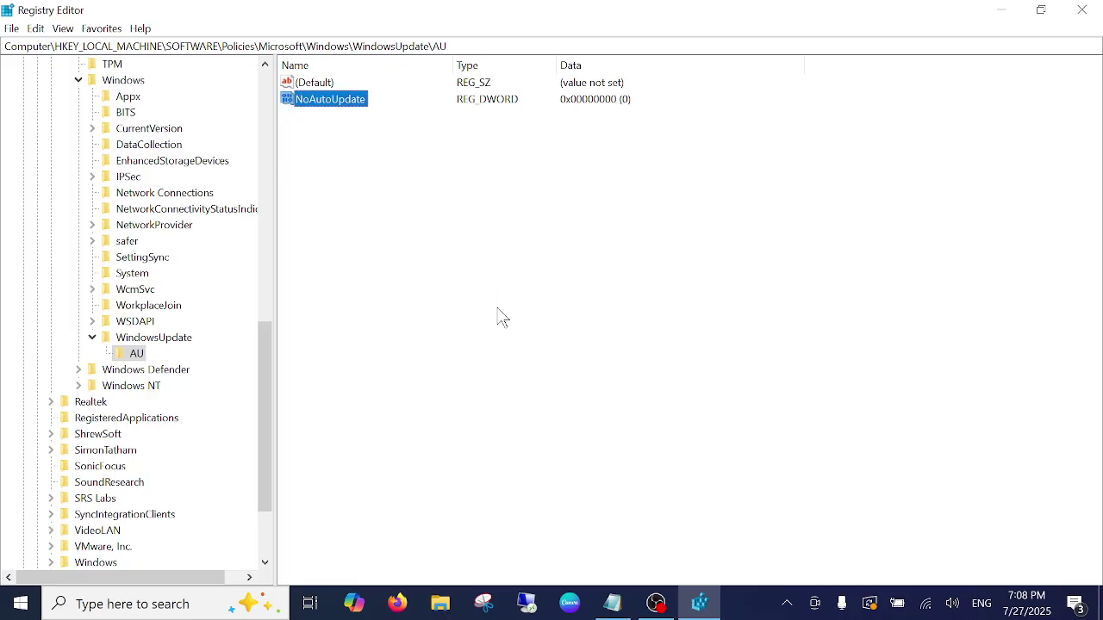
# - Set the value data of NoAutoUpdate to 1
pyautogui.doubleClick(345, 105)
pyautogui.write('1')
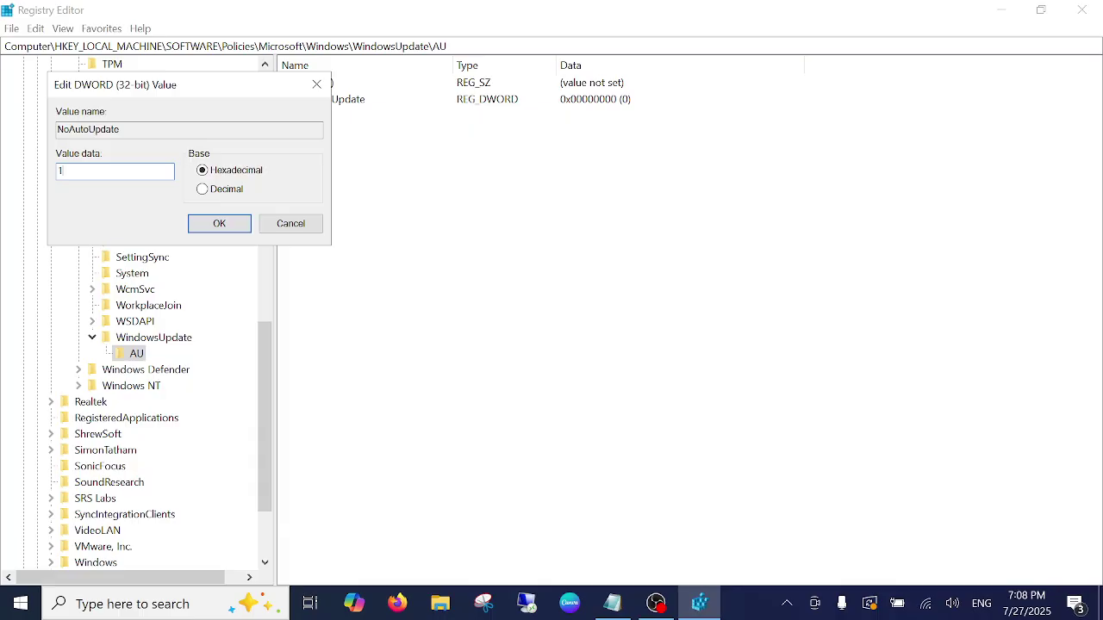
pyautogui.click(222, 226)
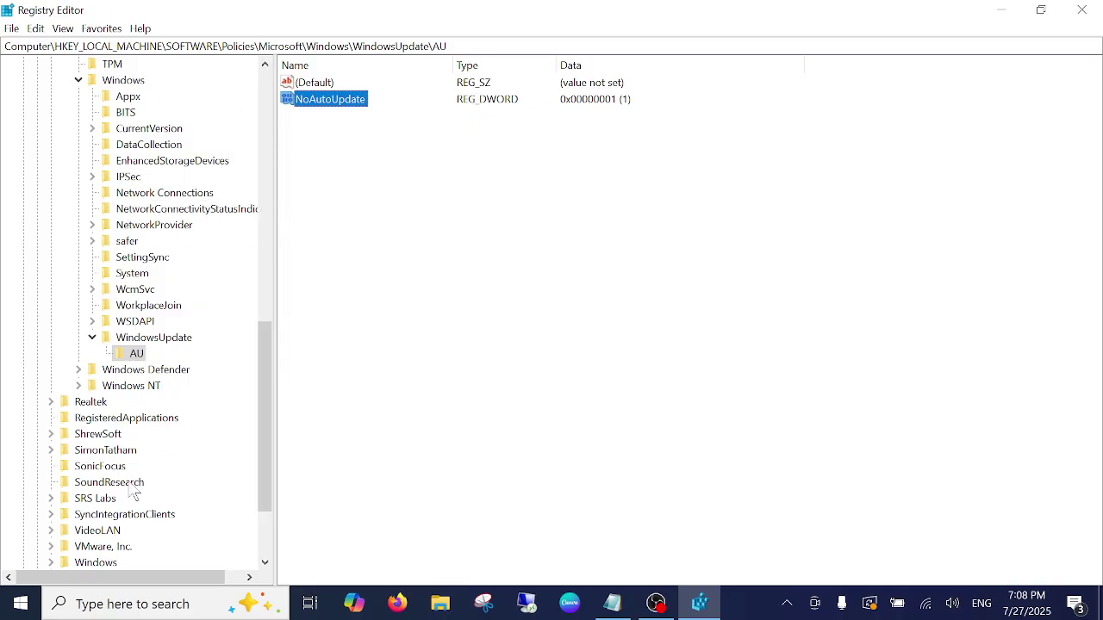
# - Look at the Windows power options for the Restart choice and dismiss them without restarting
pyautogui.click(23, 595)
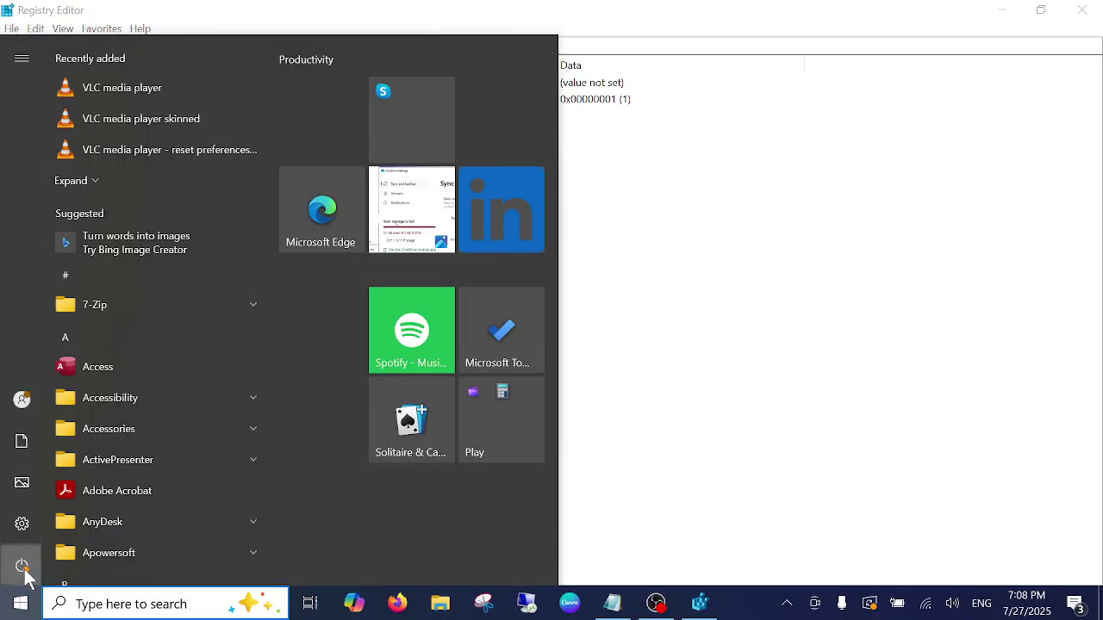
pyautogui.click(23, 565)
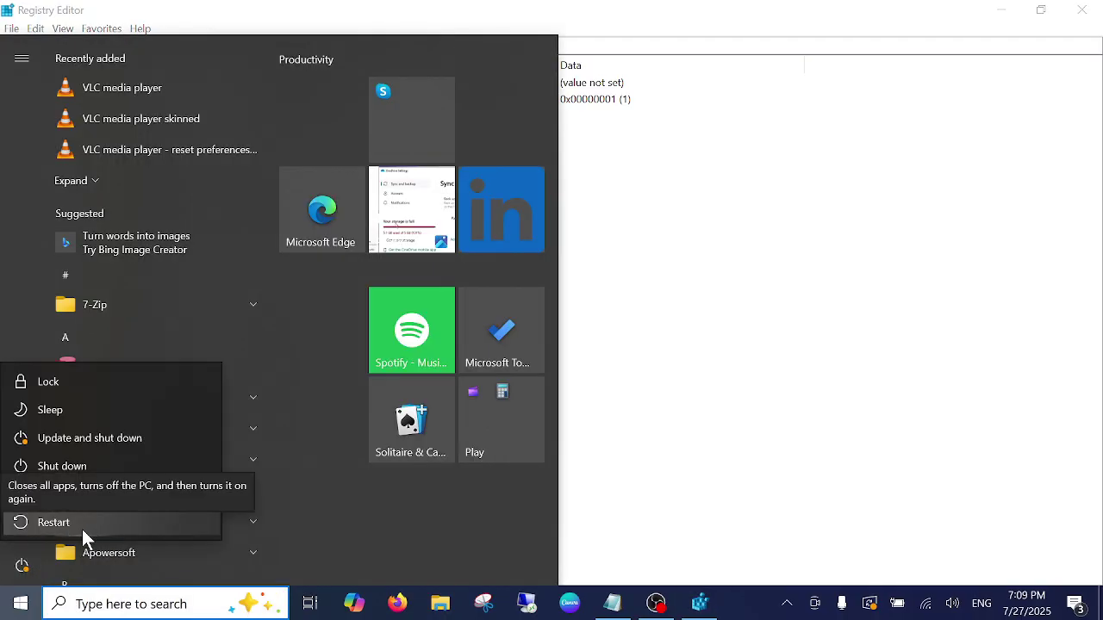
pyautogui.press('Escape')
pyautogui.click(652, 402)
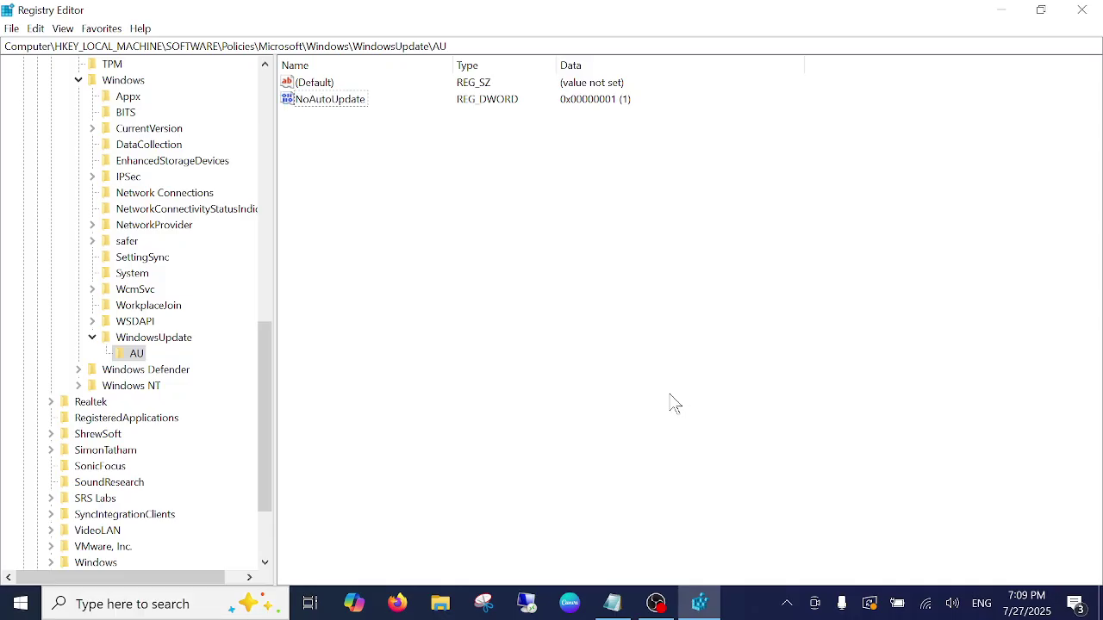
# - Set the value data of NoAutoUpdate to 0 and close the Registry Editor
pyautogui.doubleClick(349, 102)
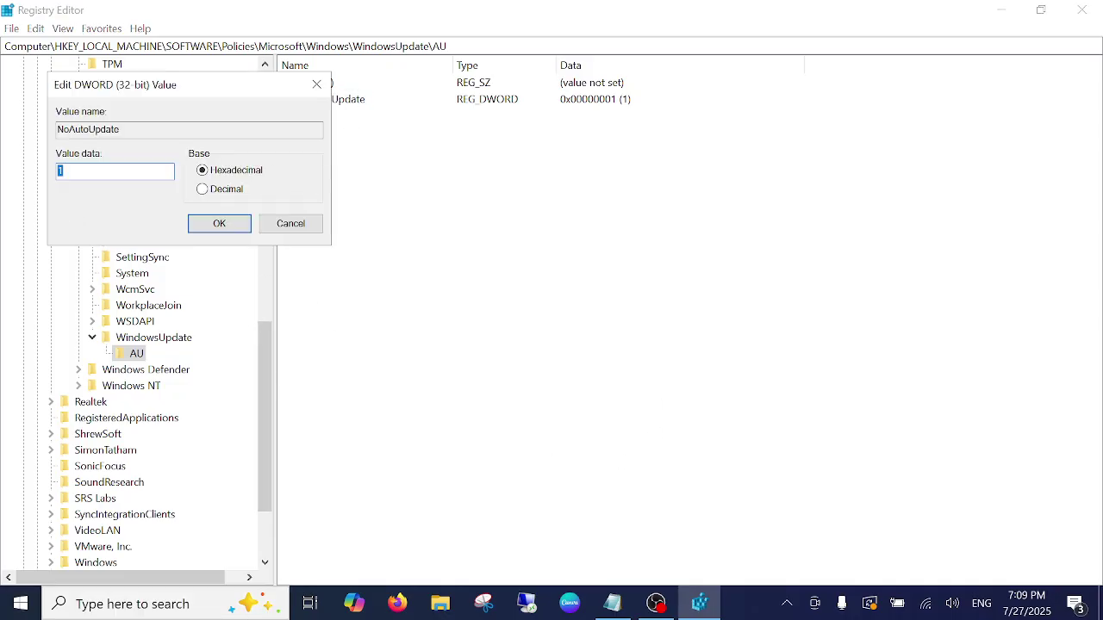
pyautogui.write('0')
pyautogui.click(222, 225)
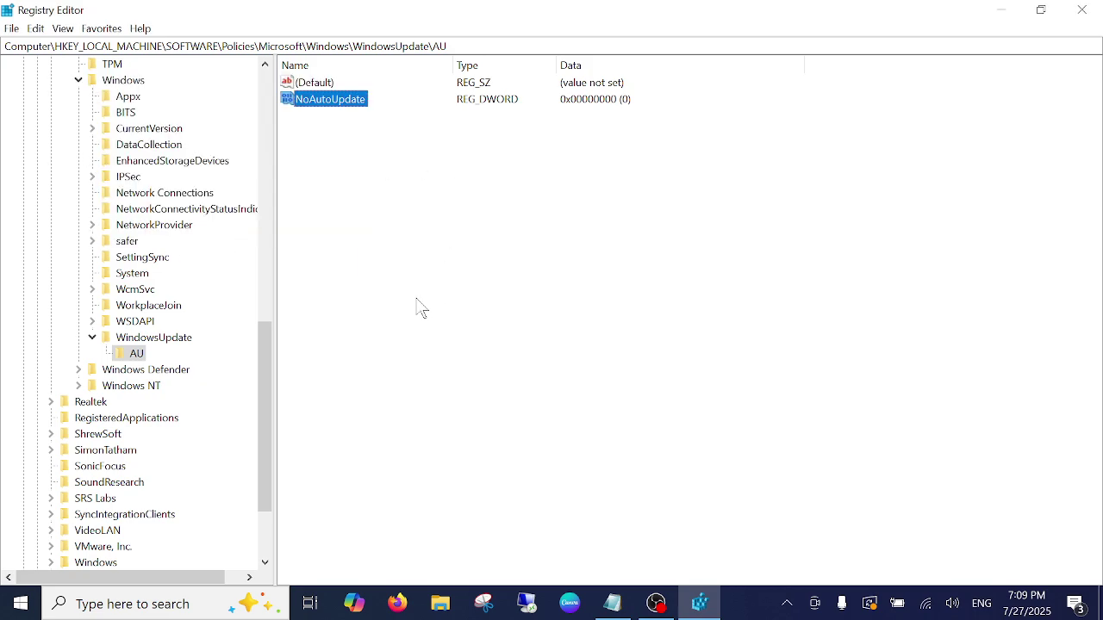
pyautogui.rightClick(134, 353)
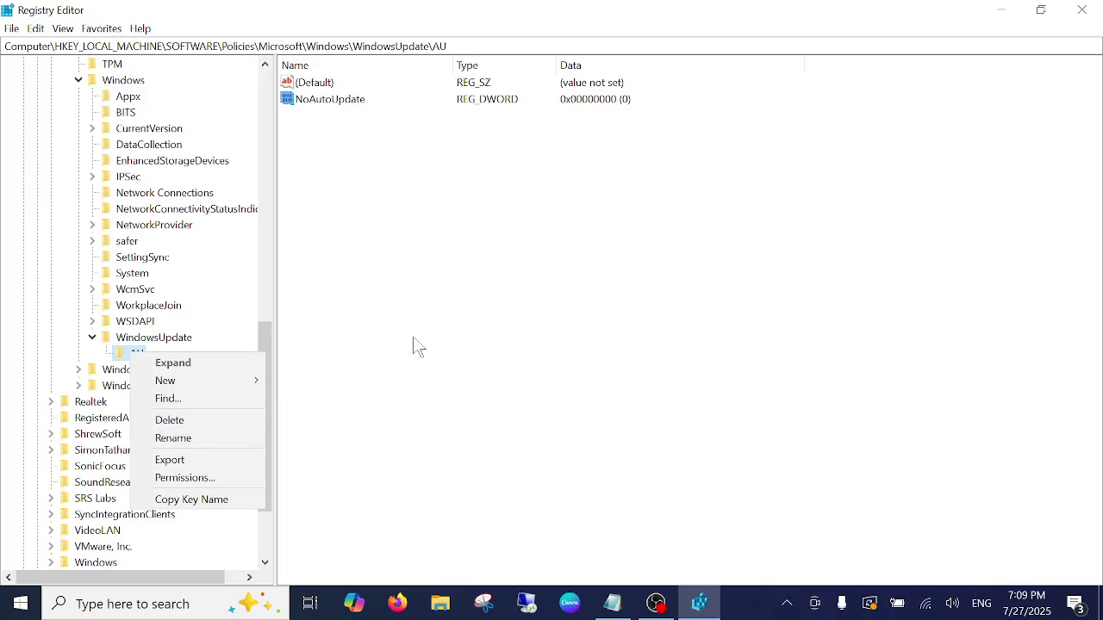
pyautogui.click(437, 354)
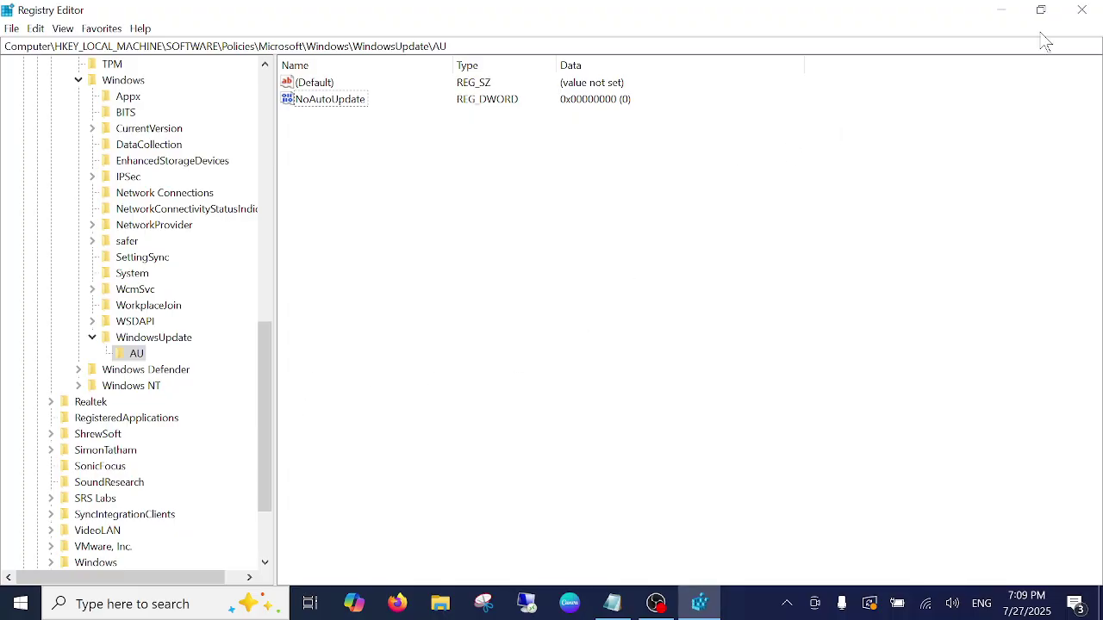
pyautogui.click(1082, 10)
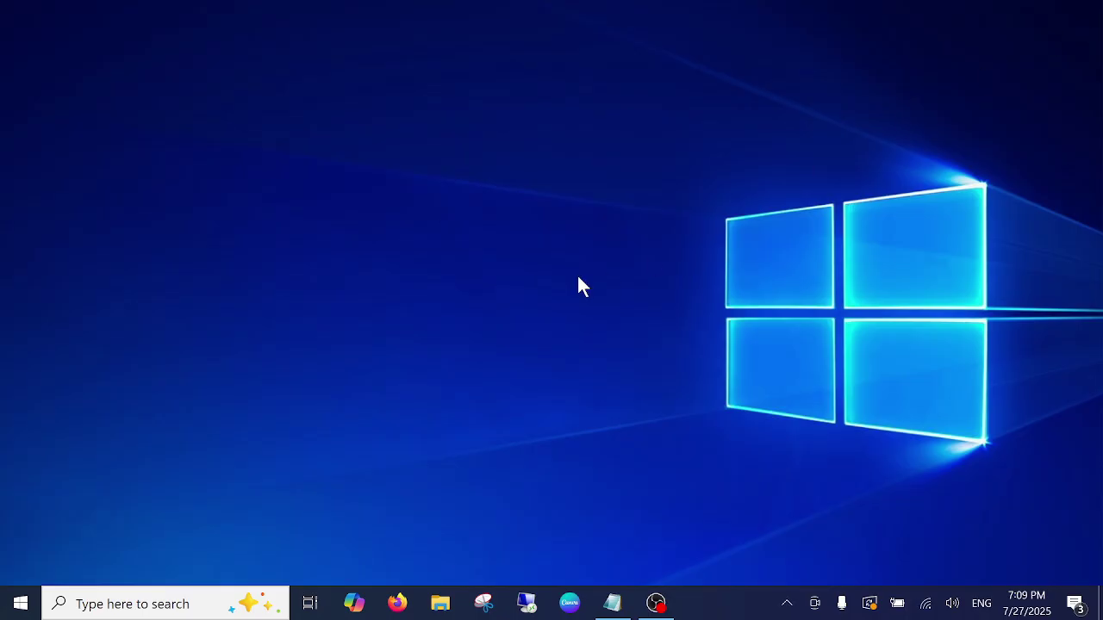